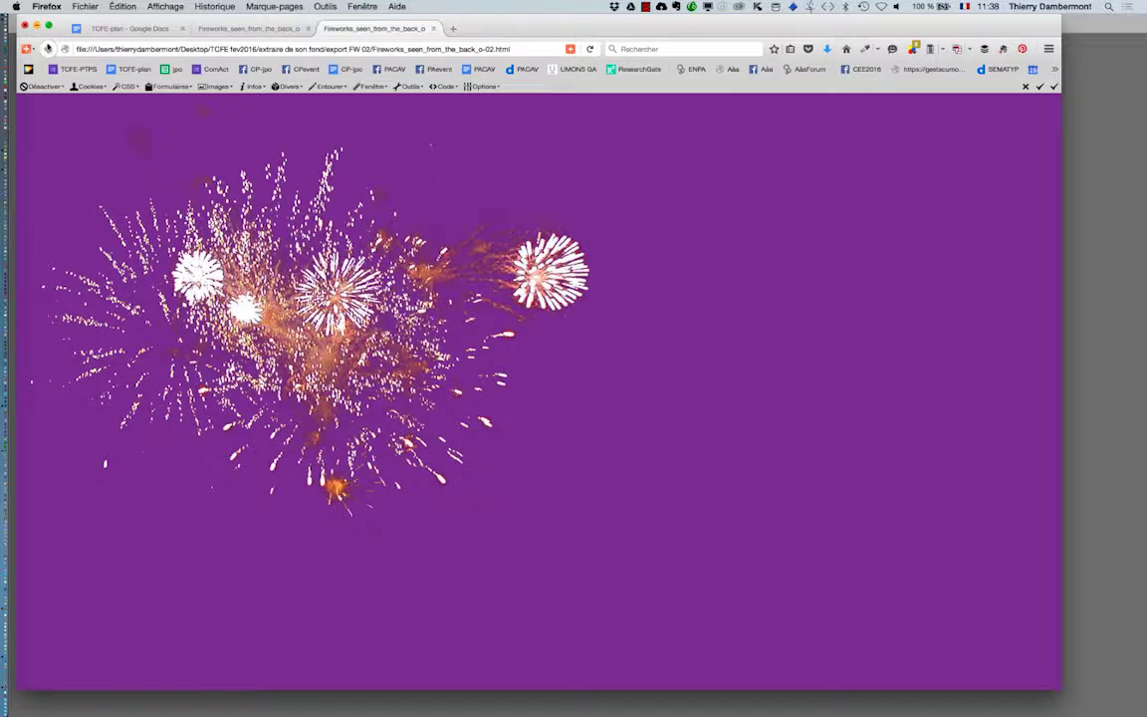
# Step: Close the two front browser windows and all tabs except the fireworks "public domain" image search, and narrow the remaining window
pyautogui.click(25, 25)
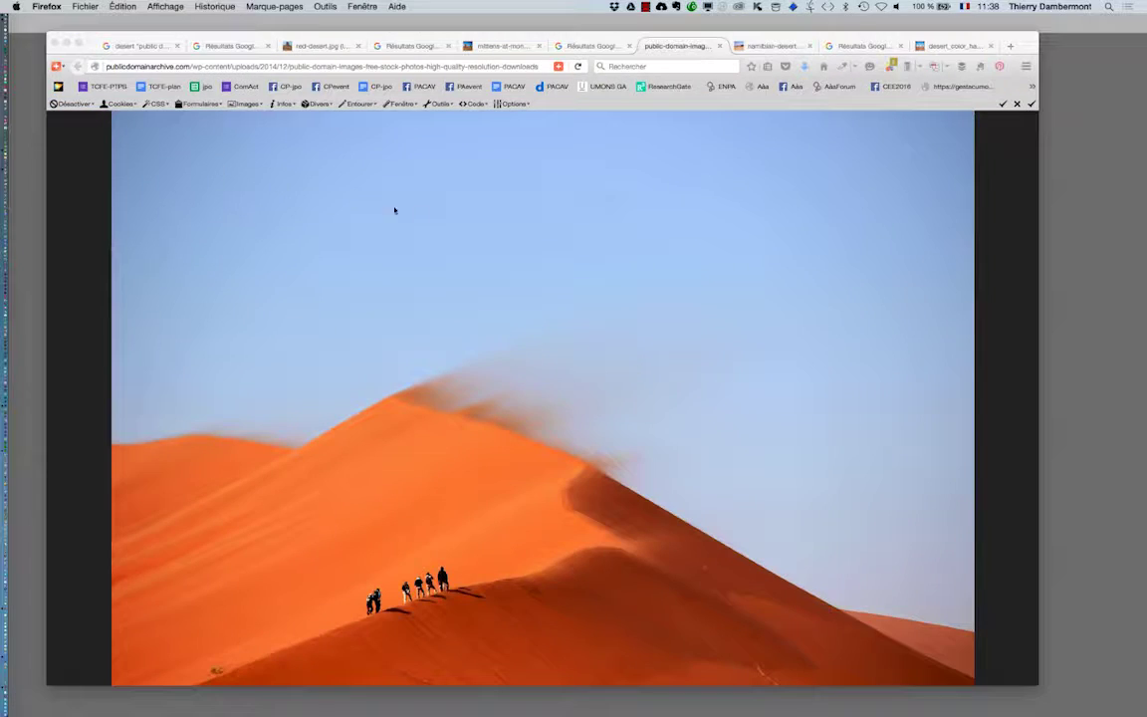
pyautogui.click(57, 45)
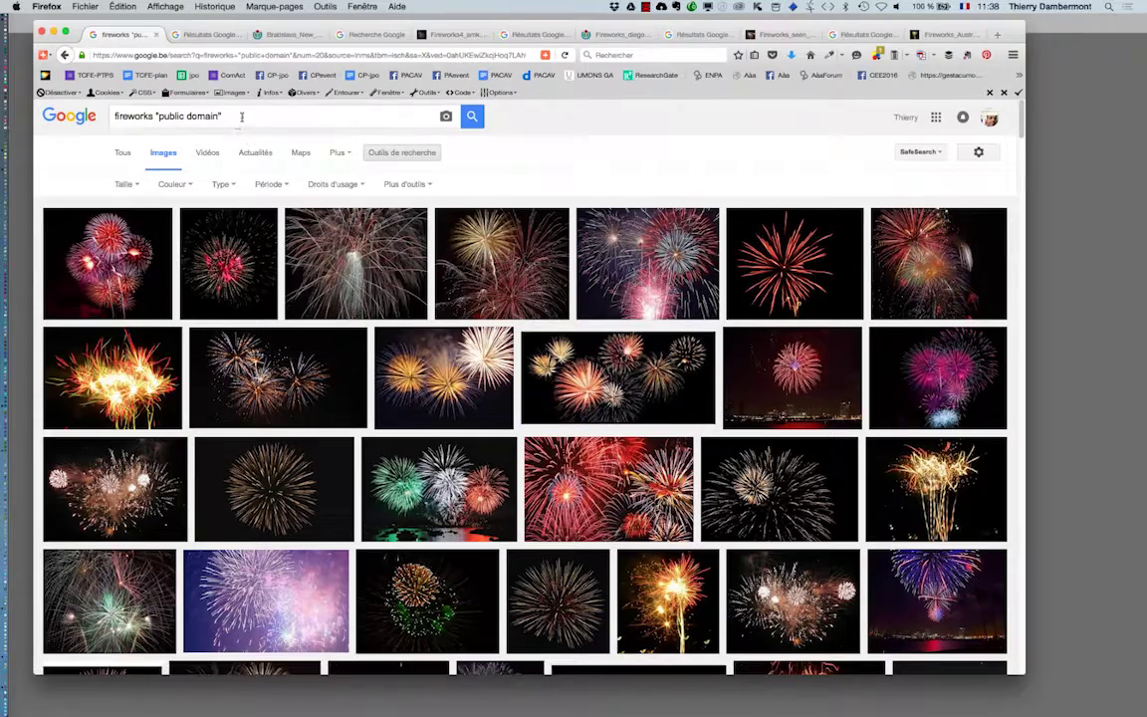
pyautogui.rightClick(146, 39)
pyautogui.click(214, 134)
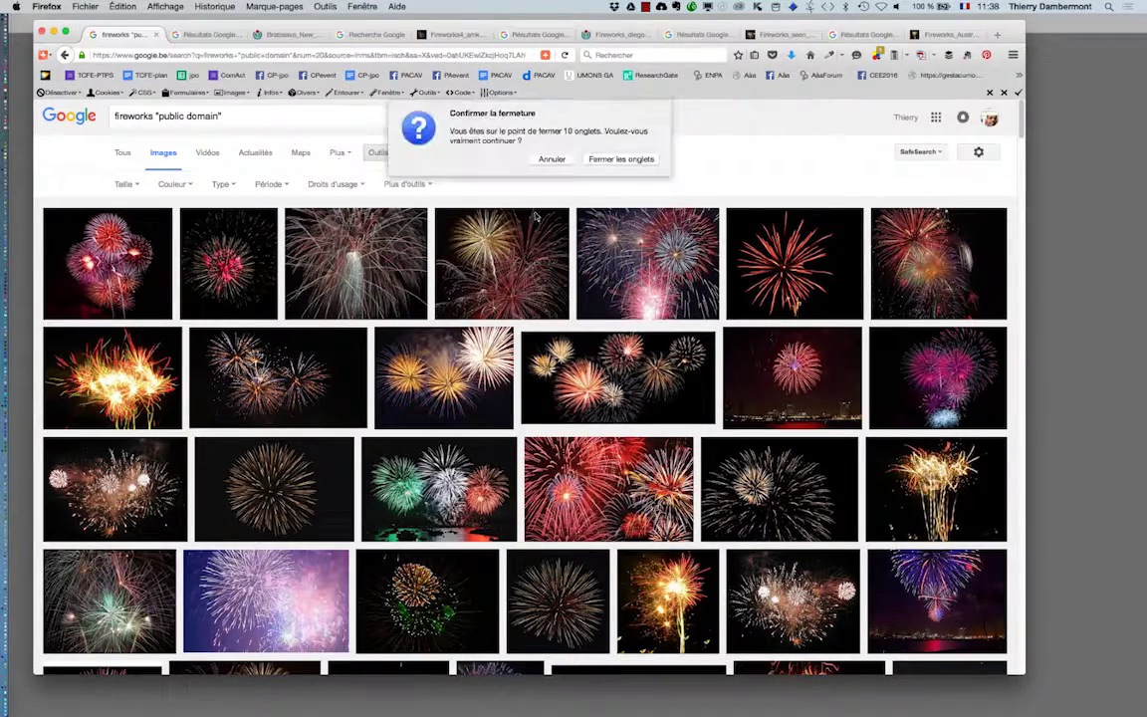
pyautogui.click(596, 157)
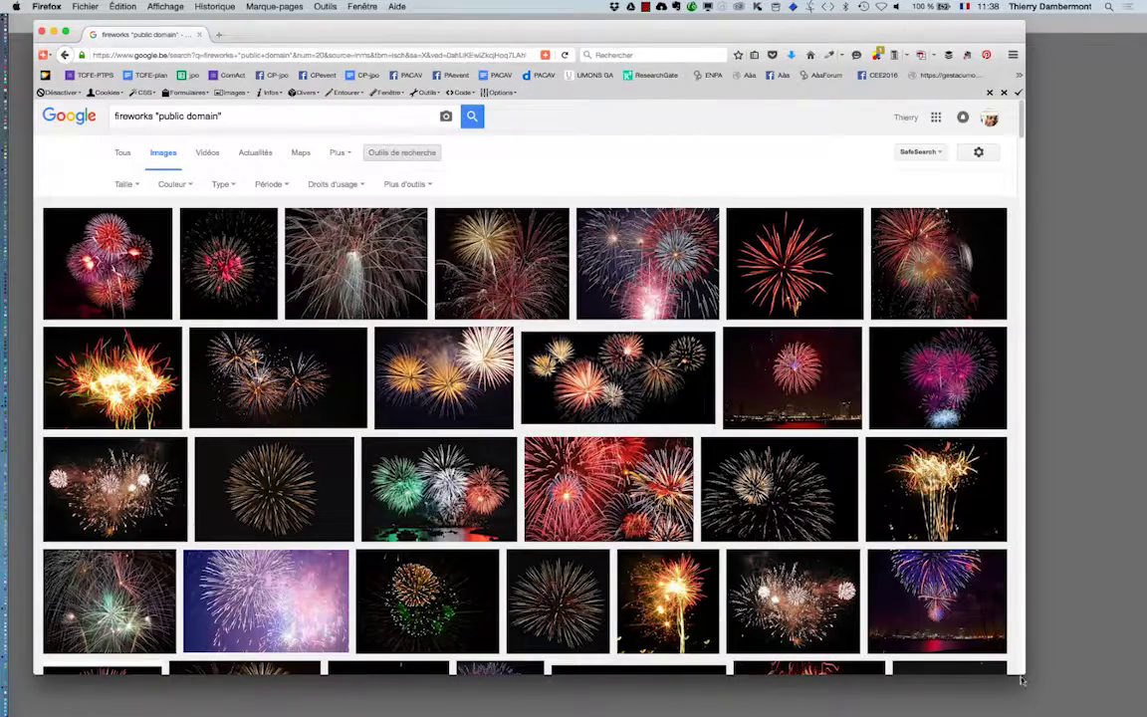
pyautogui.moveTo(1021, 675); pyautogui.dragTo(798, 666)
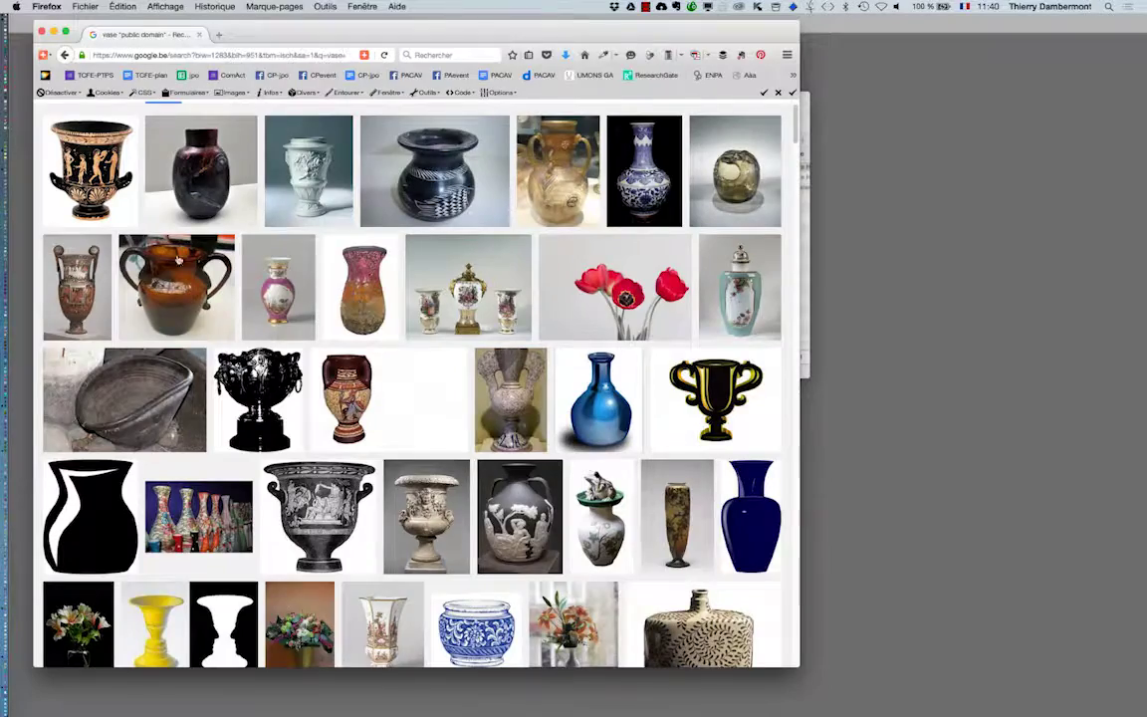
# Step: Show the Baltimore Painter krater result found with the vase "public domain" image search and widen the window to examine it
pyautogui.scroll(3, 62, 348)
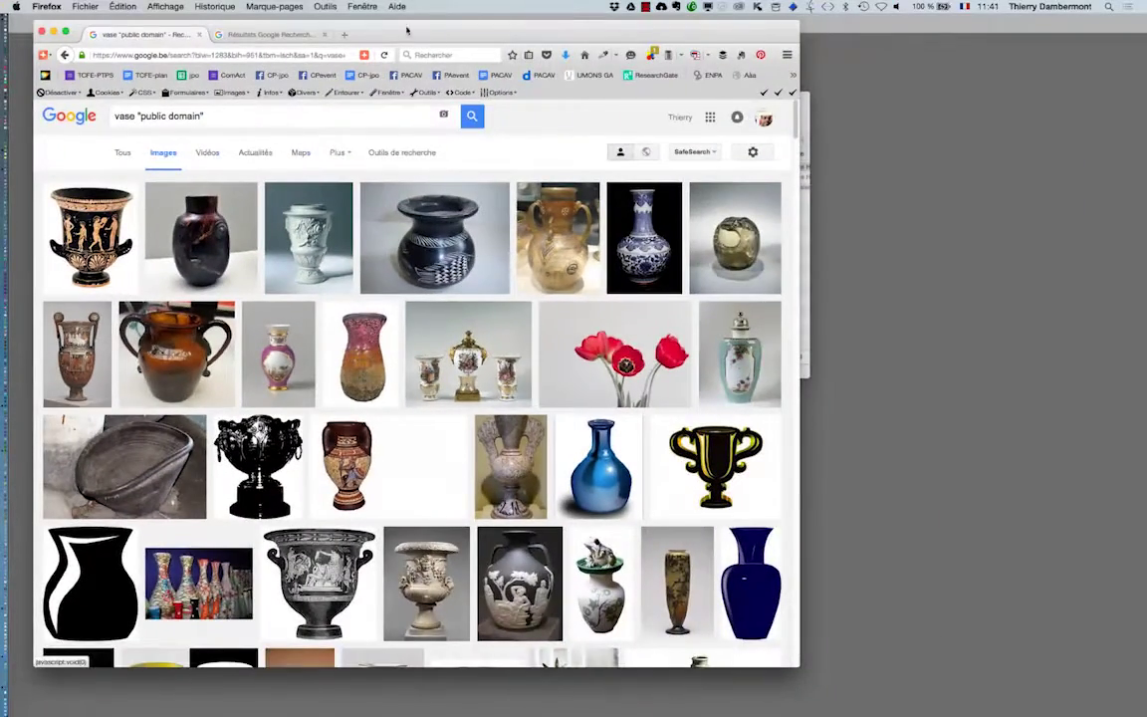
pyautogui.click(299, 37)
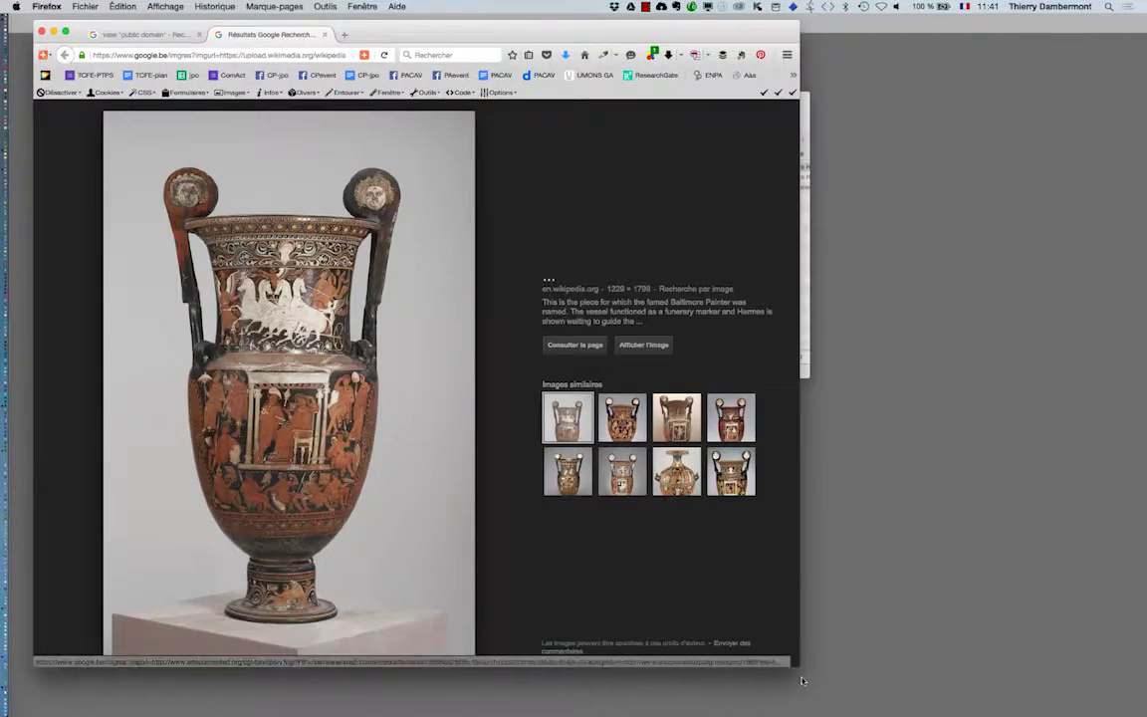
pyautogui.moveTo(799, 666); pyautogui.dragTo(1072, 676)
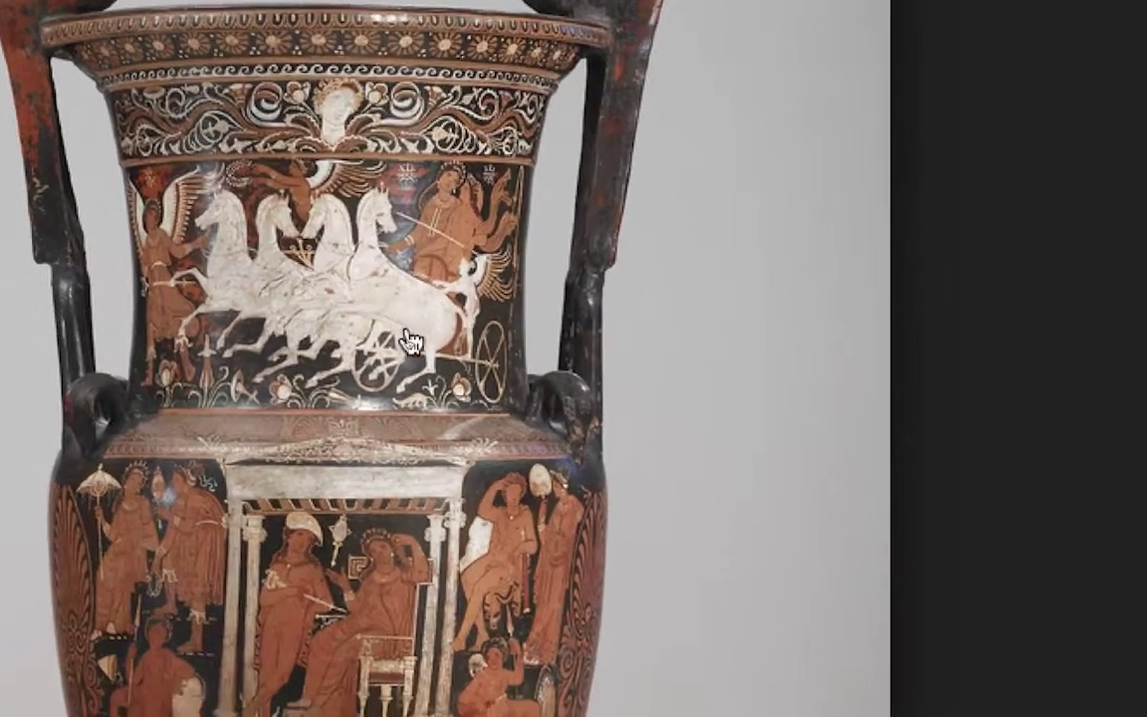
pyautogui.scroll(-4, 410, 341)
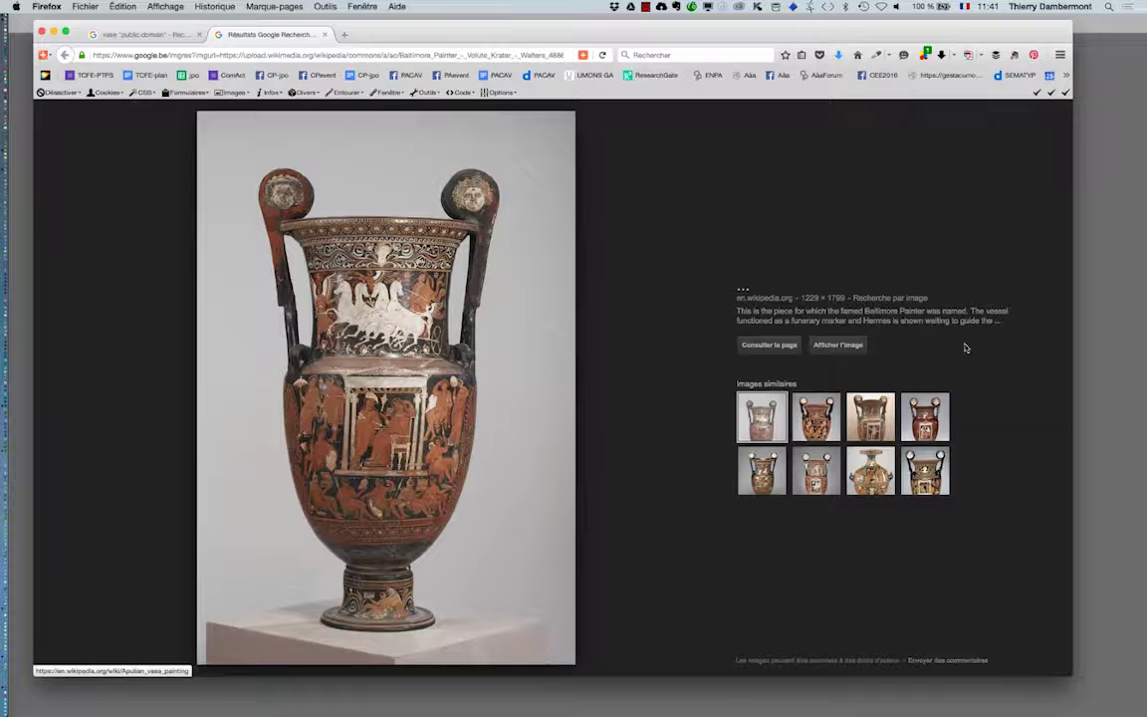
# Step: Run a search by image on the krater picture and list all of its available sizes for comparison
pyautogui.click(903, 299)
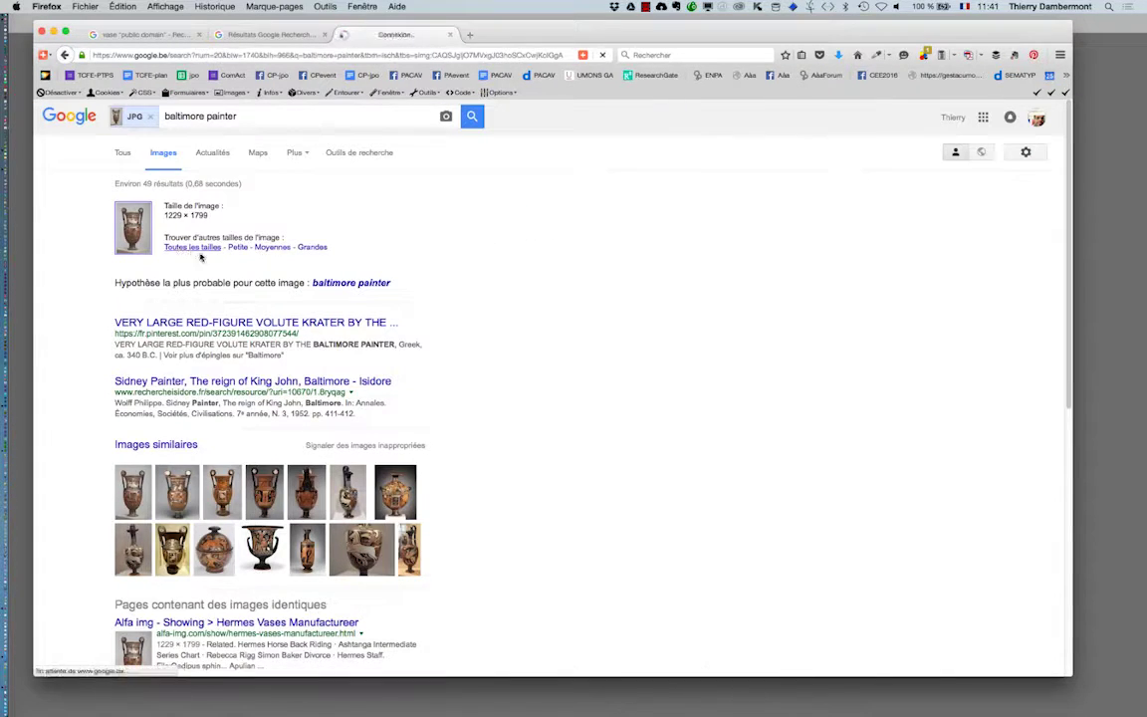
pyautogui.click(197, 248)
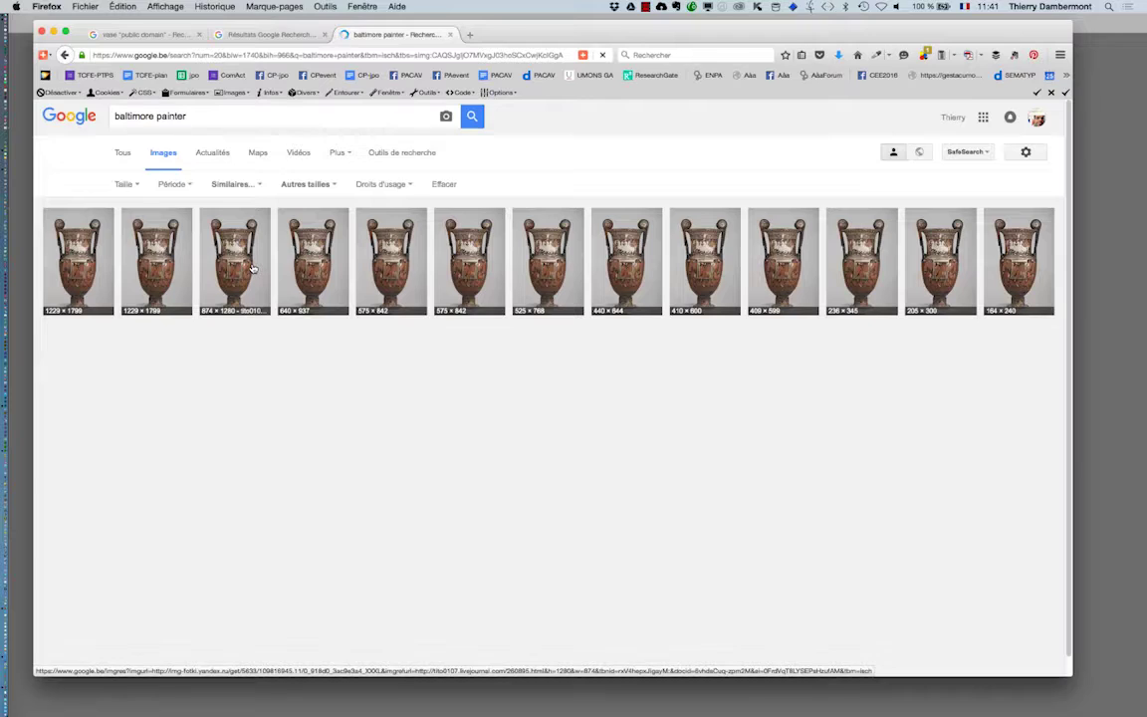
pyautogui.click(291, 36)
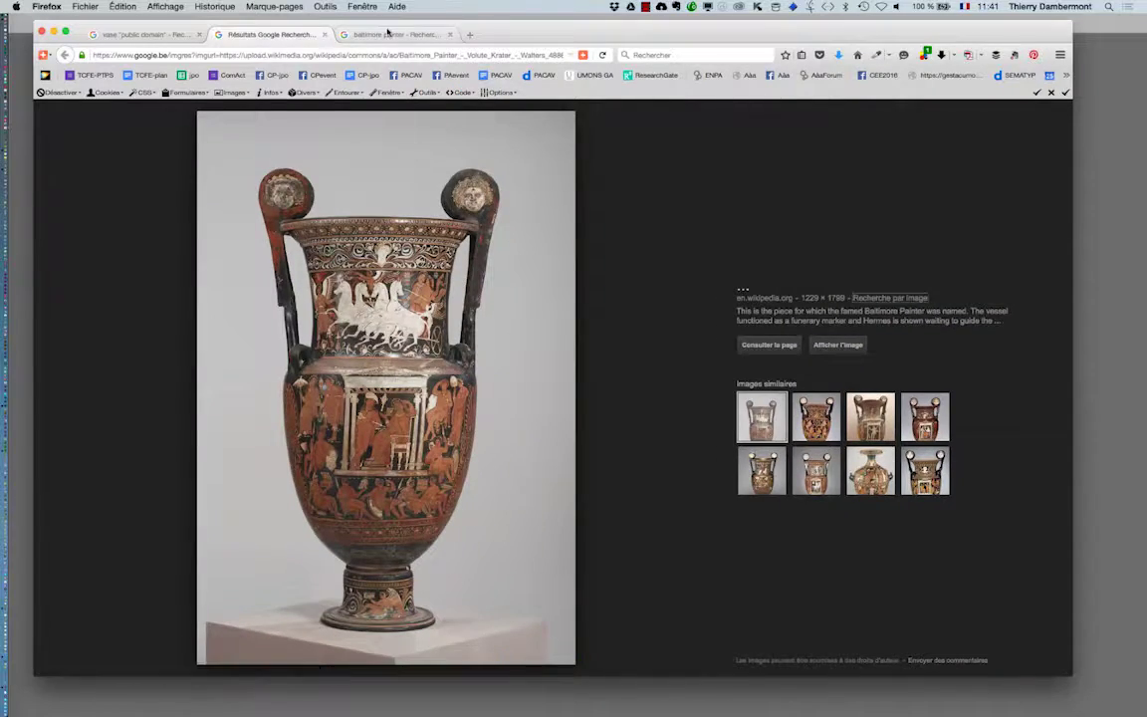
pyautogui.click(387, 33)
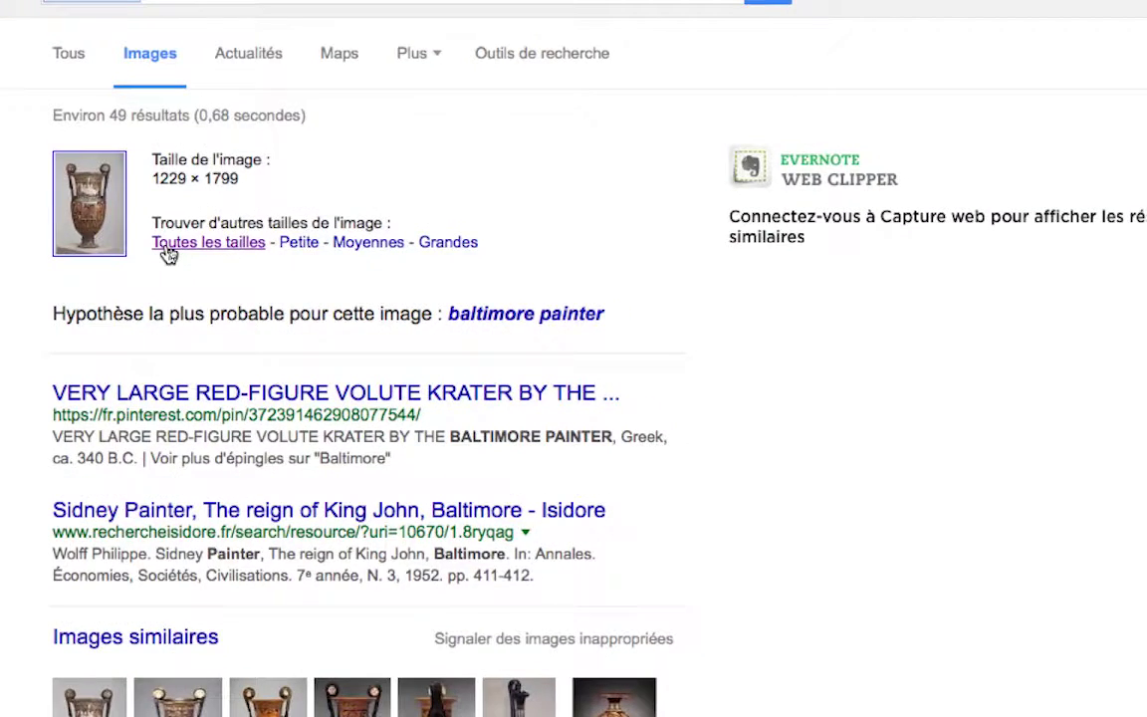
pyautogui.click(195, 256)
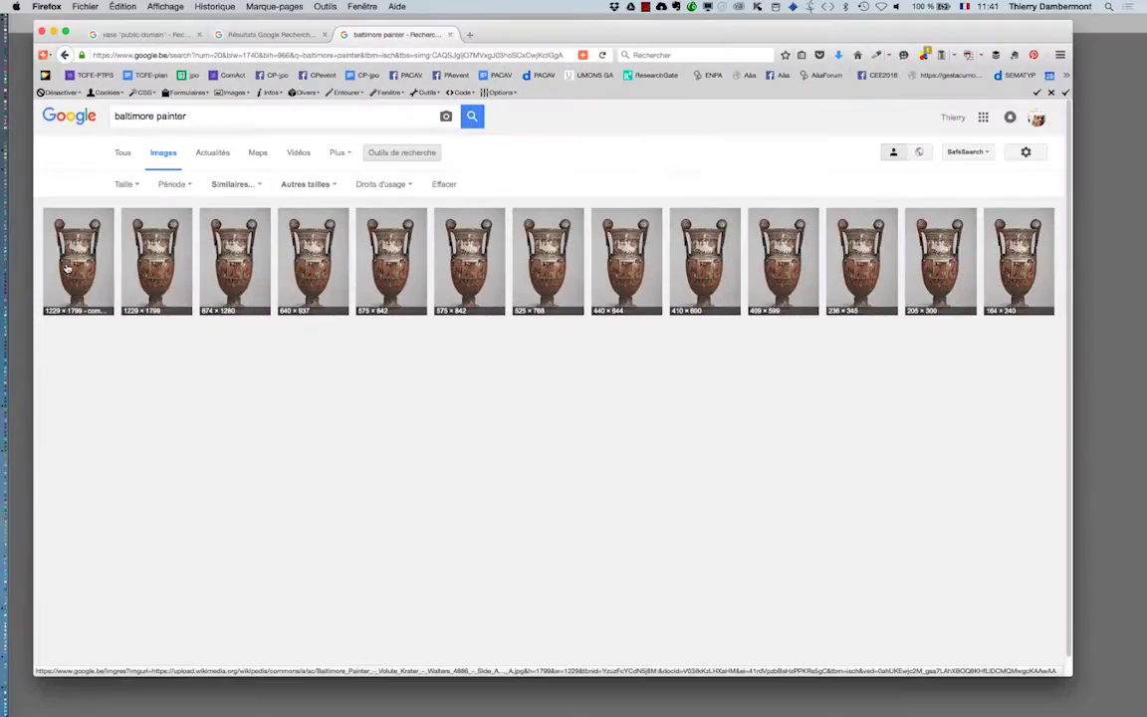
# Step: Open the krater's original image file from its search result and inspect it at actual size
pyautogui.click(266, 36)
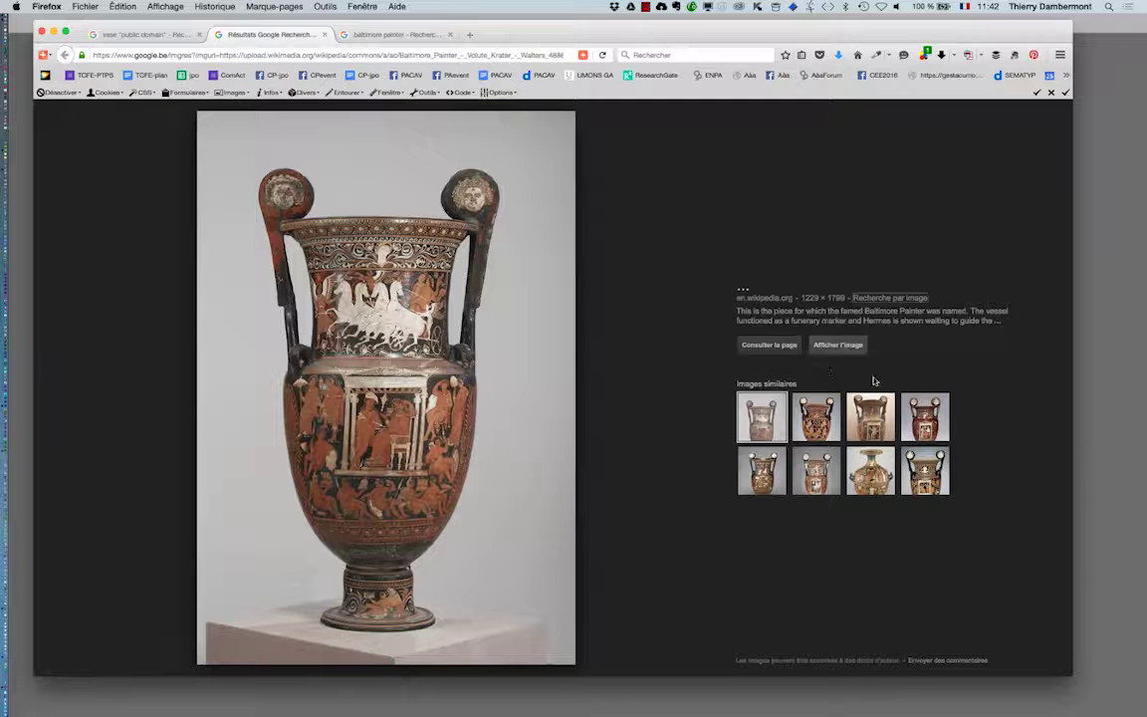
pyautogui.click(852, 345)
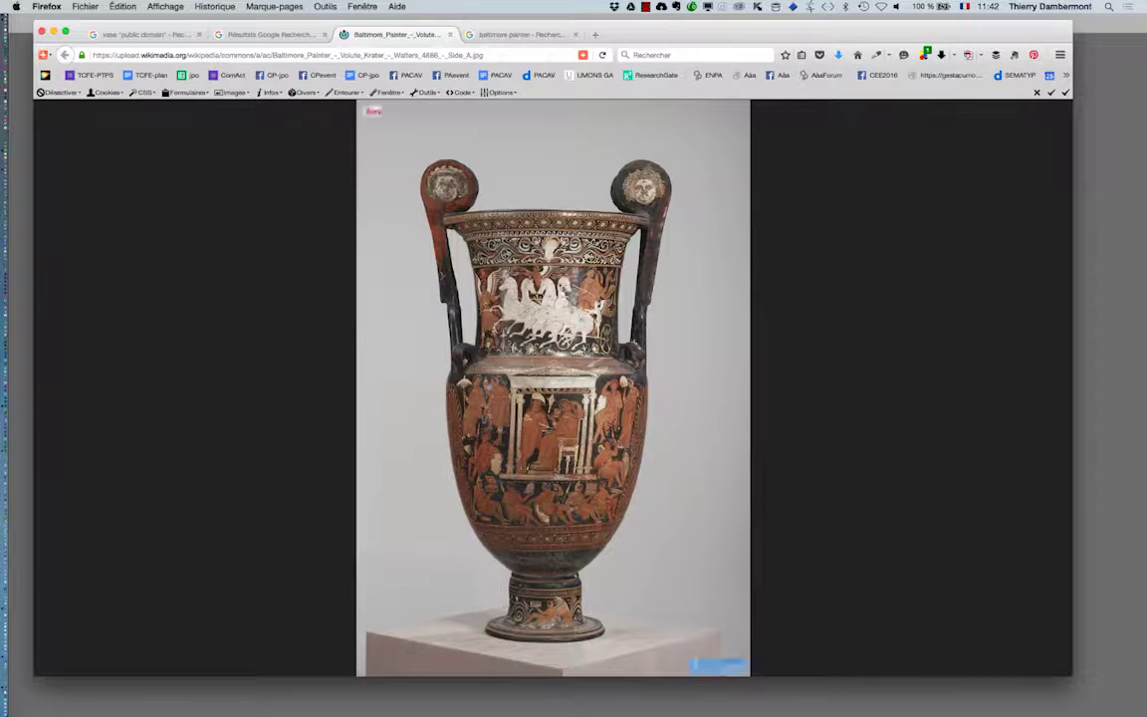
pyautogui.click(505, 255)
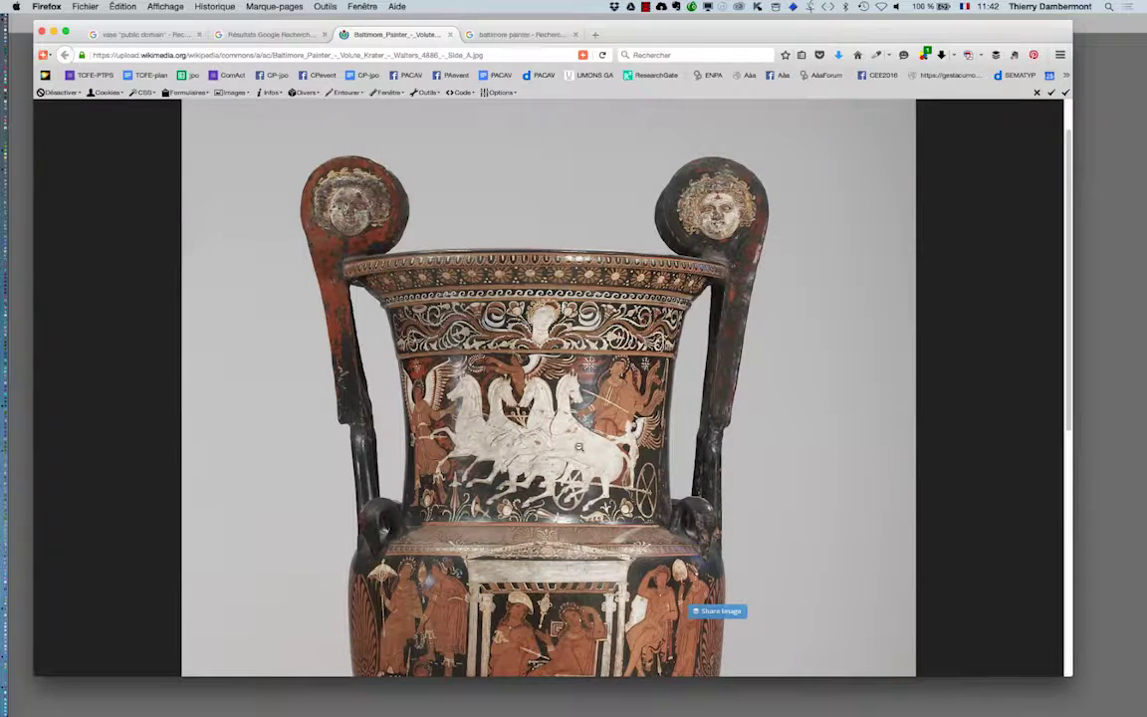
pyautogui.click(520, 394)
pyautogui.click(501, 336)
pyautogui.click(428, 253)
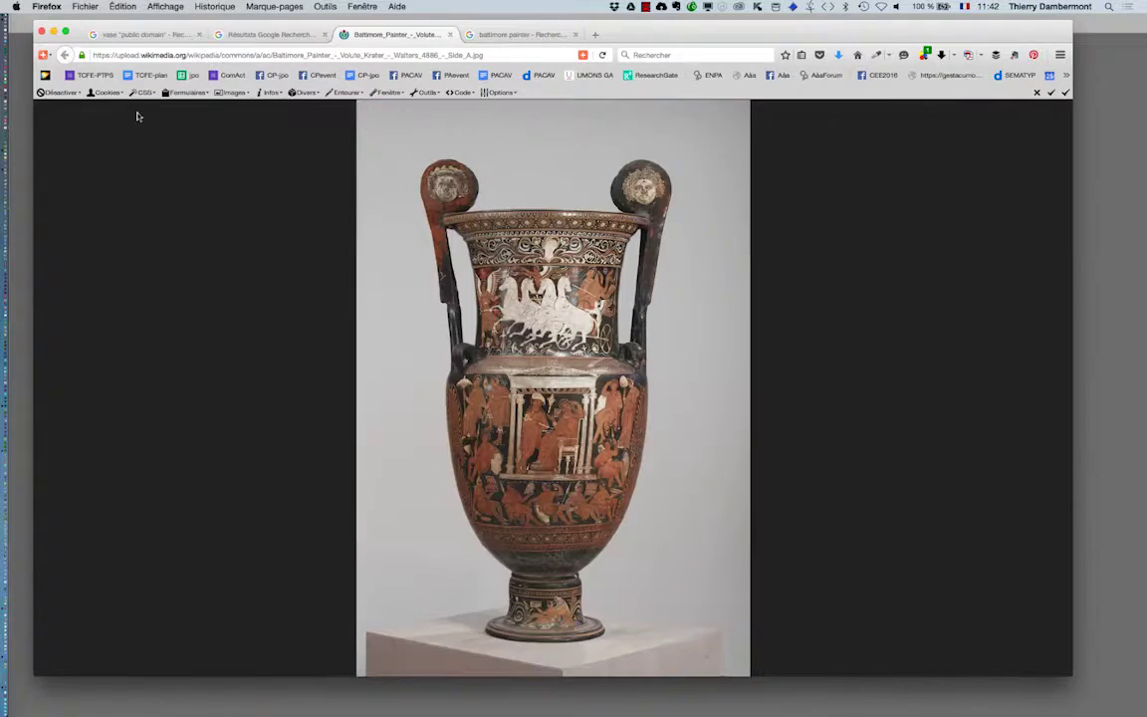
# Step: Save the full-size krater image under its original file name in the "extraire de son fond" folder
pyautogui.click(263, 36)
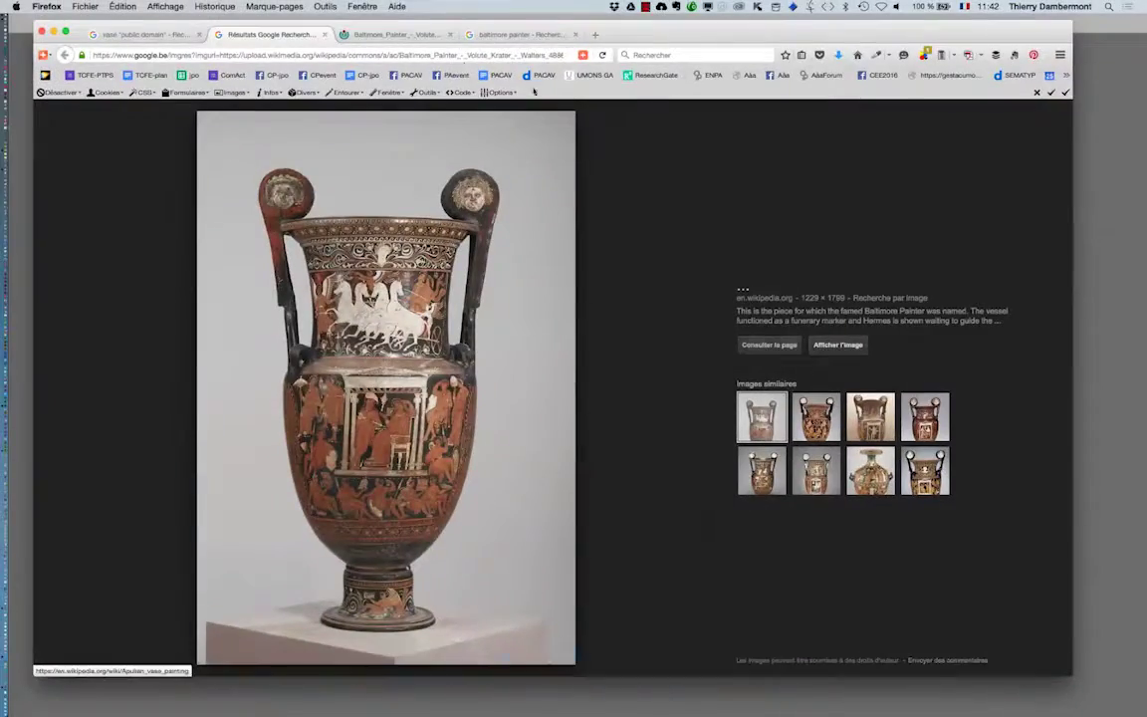
pyautogui.click(385, 36)
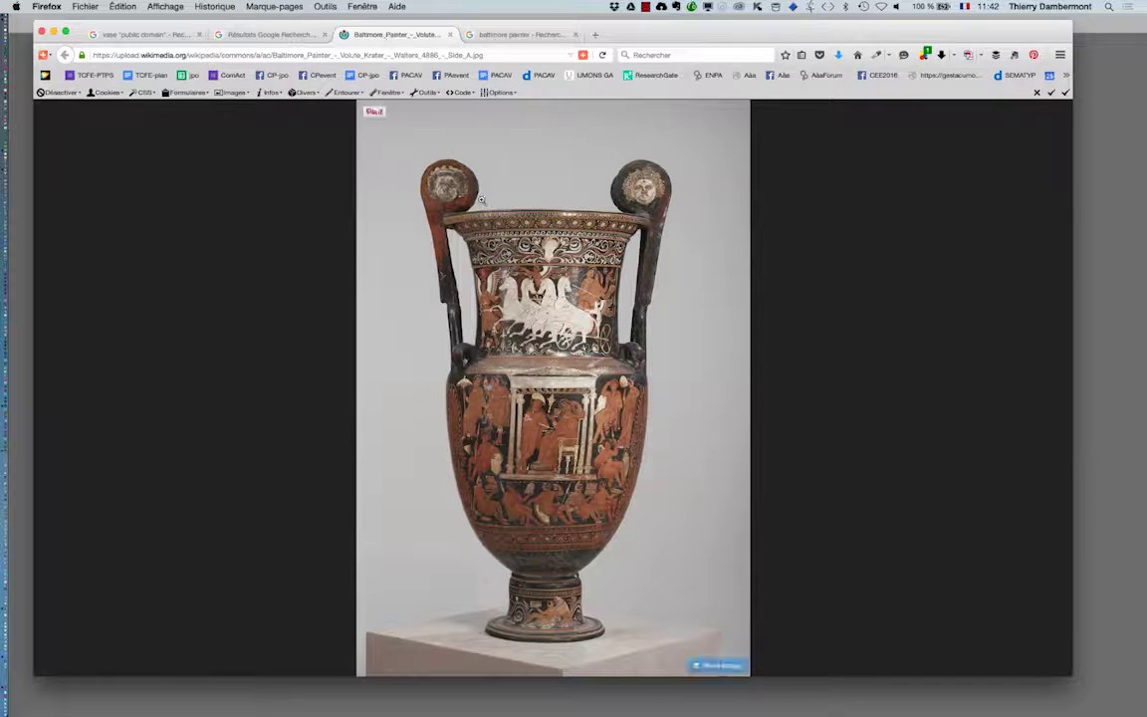
pyautogui.click(543, 299)
pyautogui.rightClick(538, 289)
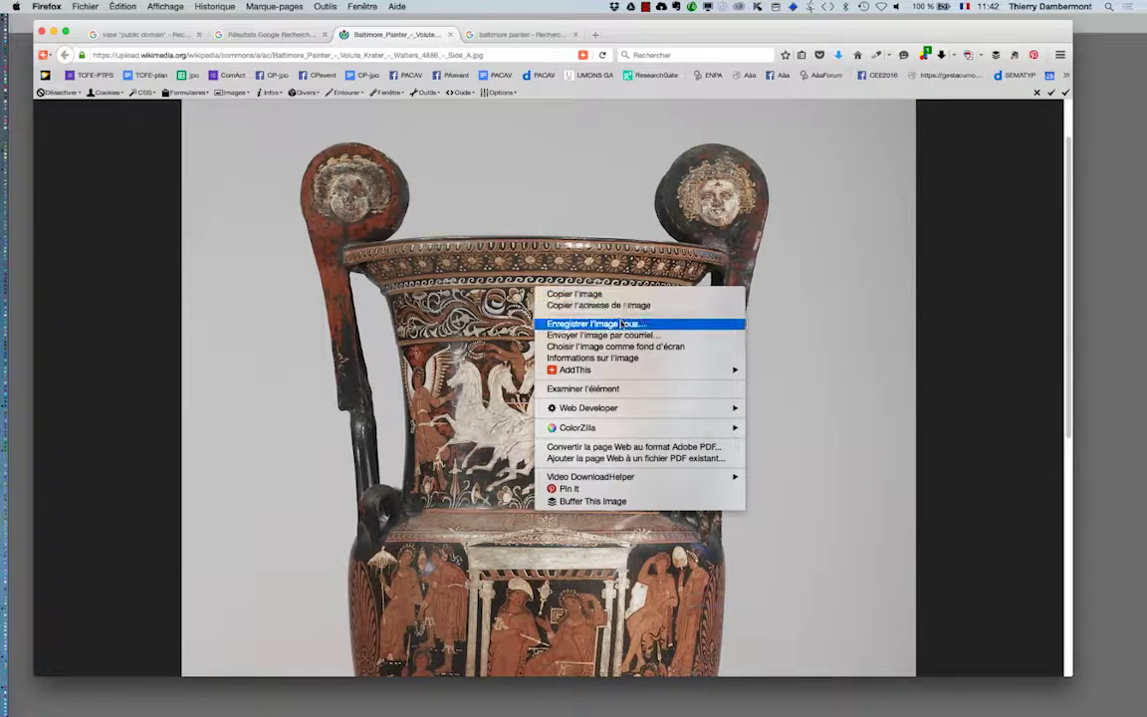
pyautogui.click(590, 323)
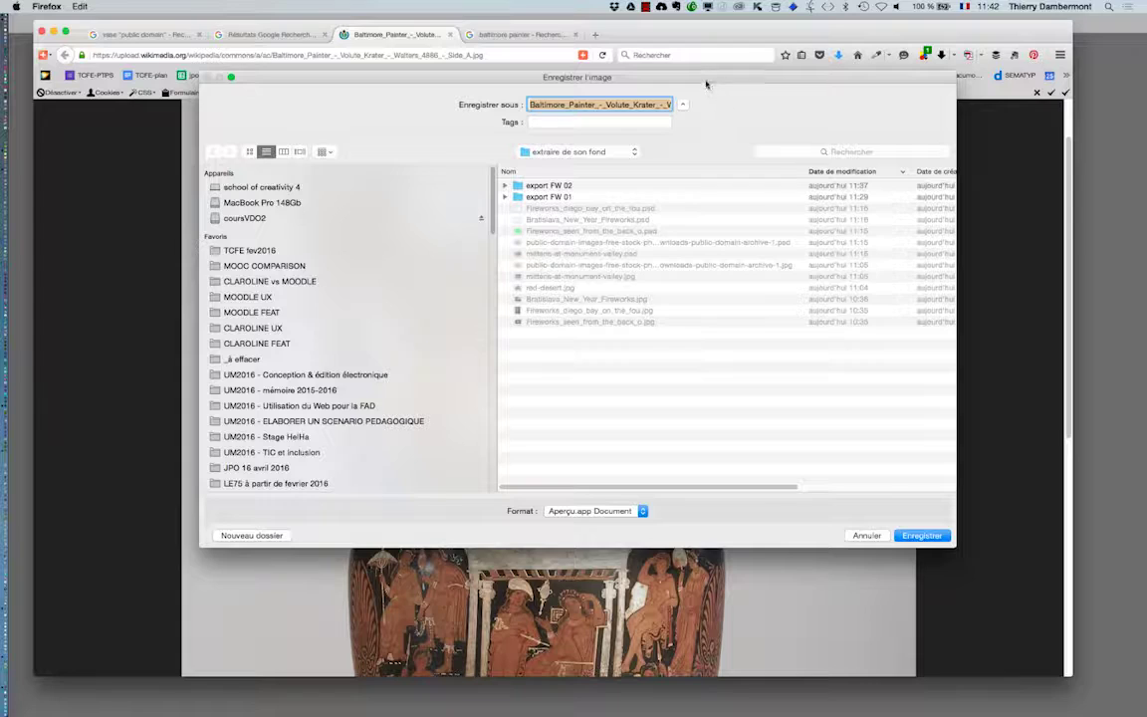
pyautogui.moveTo(705, 78); pyautogui.dragTo(830, 123)
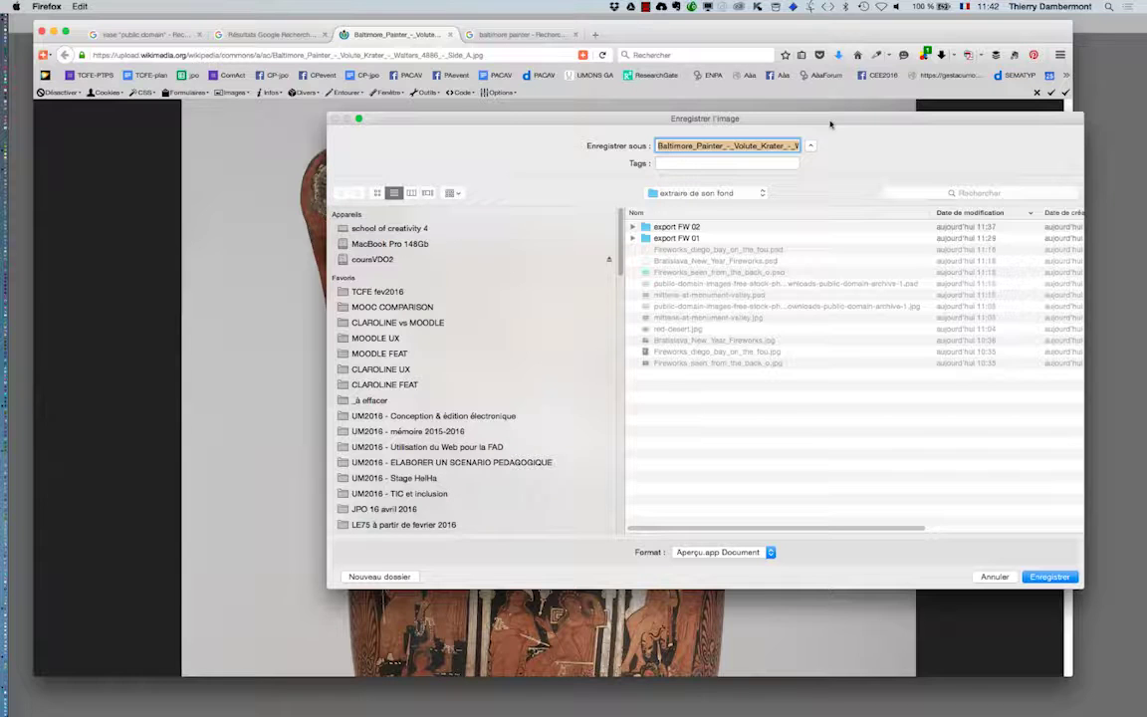
pyautogui.moveTo(831, 124); pyautogui.dragTo(836, 127)
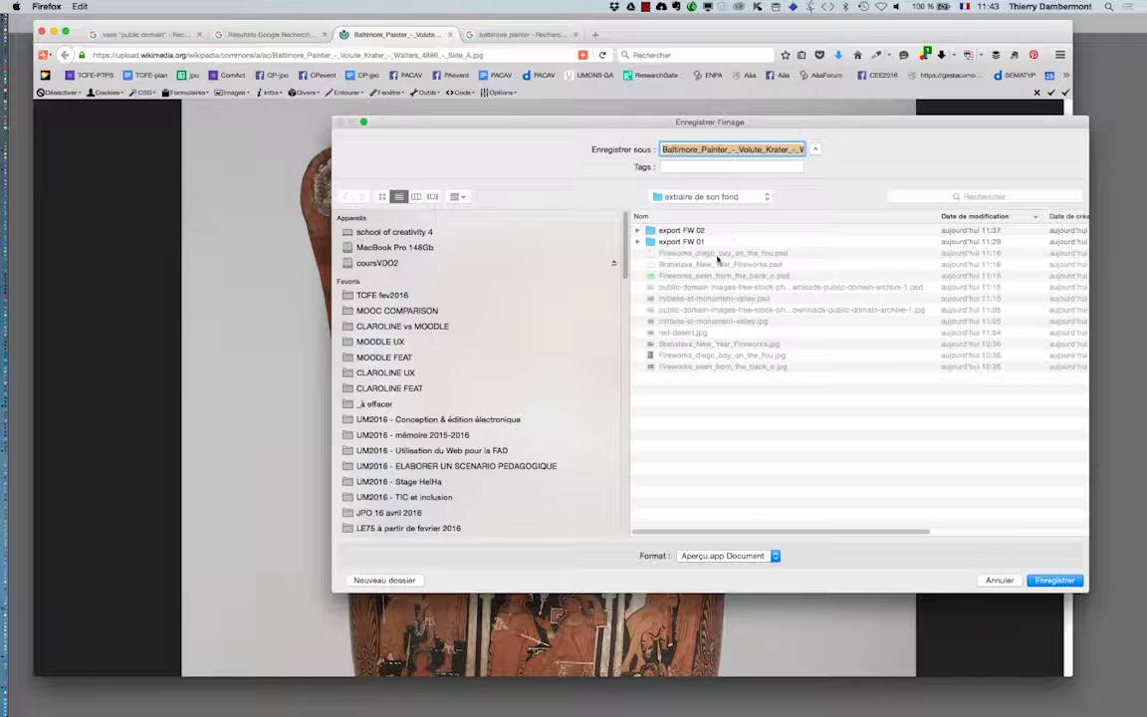
pyautogui.click(1055, 579)
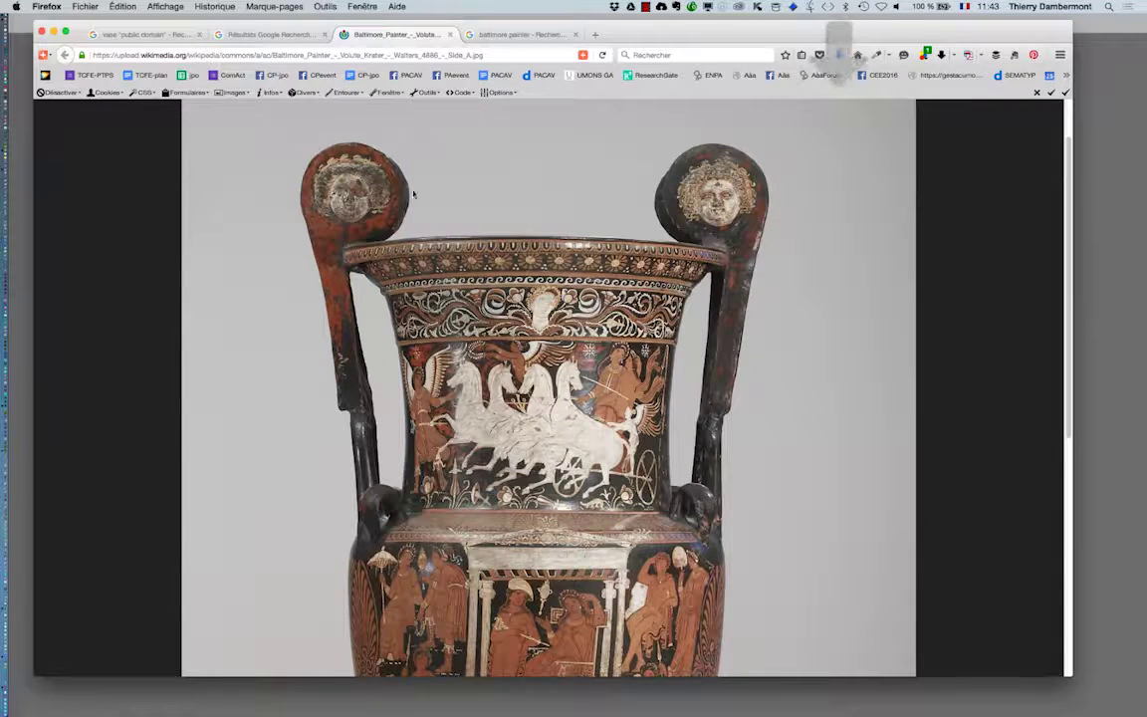
# Step: Switch to Photoshop and close Fireworks_seen_from_the_back_o.psd, saving its changes
pyautogui.press('super+Tab')
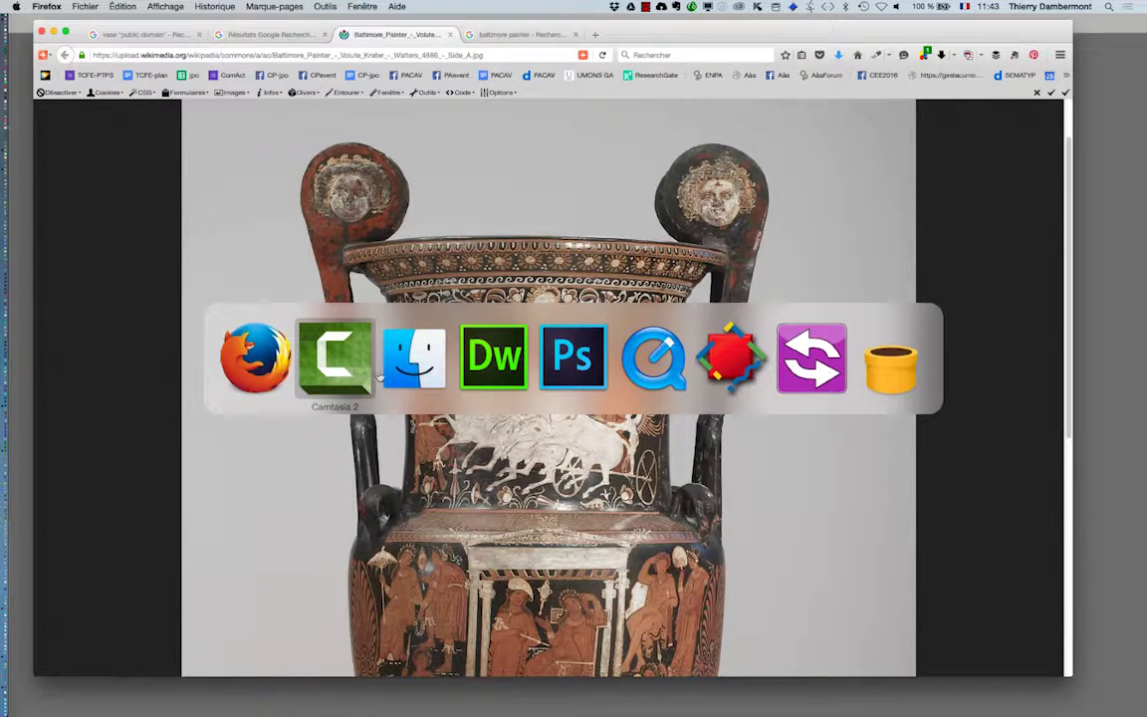
pyautogui.click(573, 357)
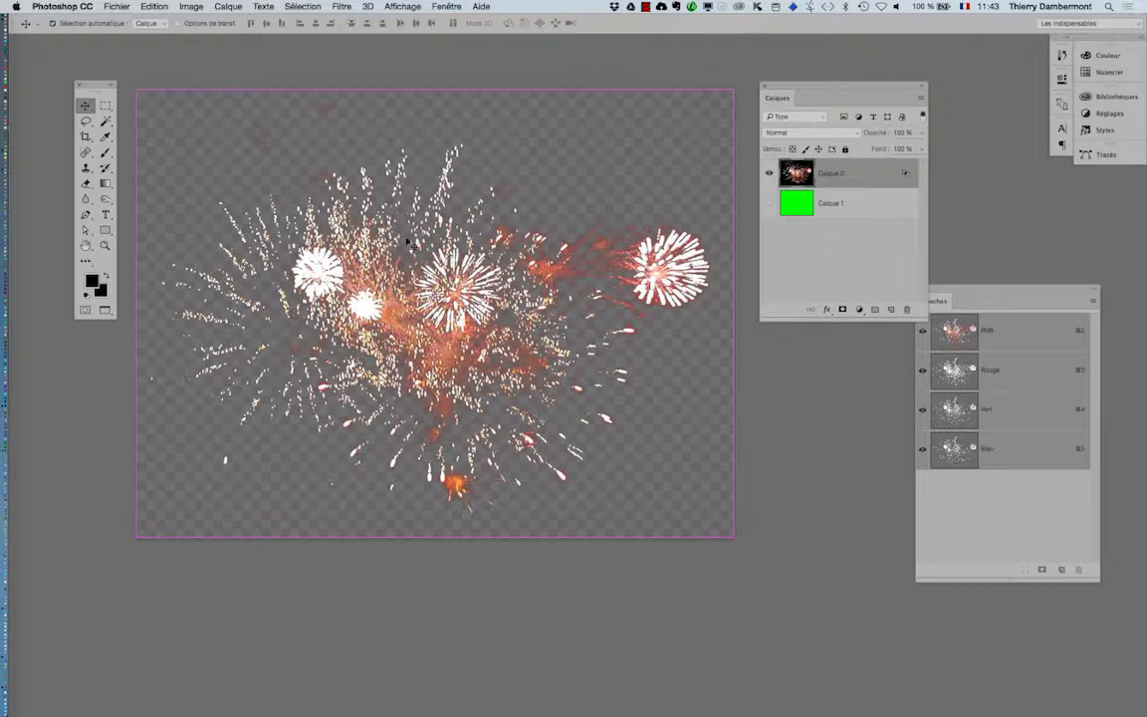
pyautogui.click(117, 6)
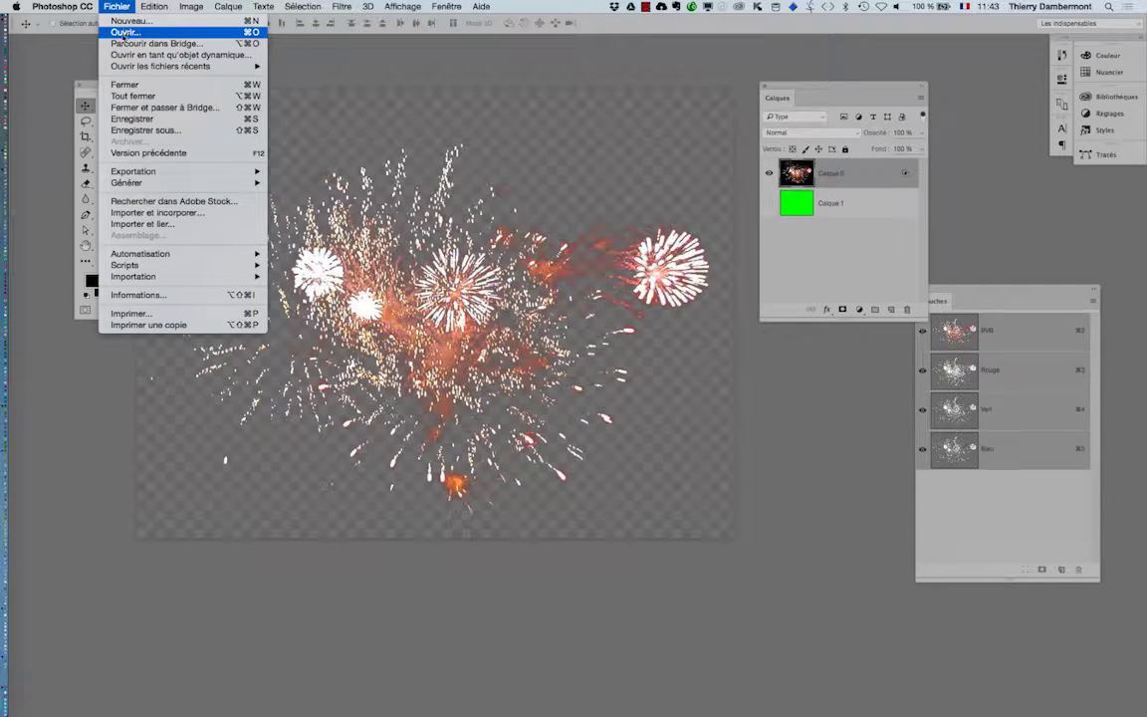
pyautogui.click(367, 128)
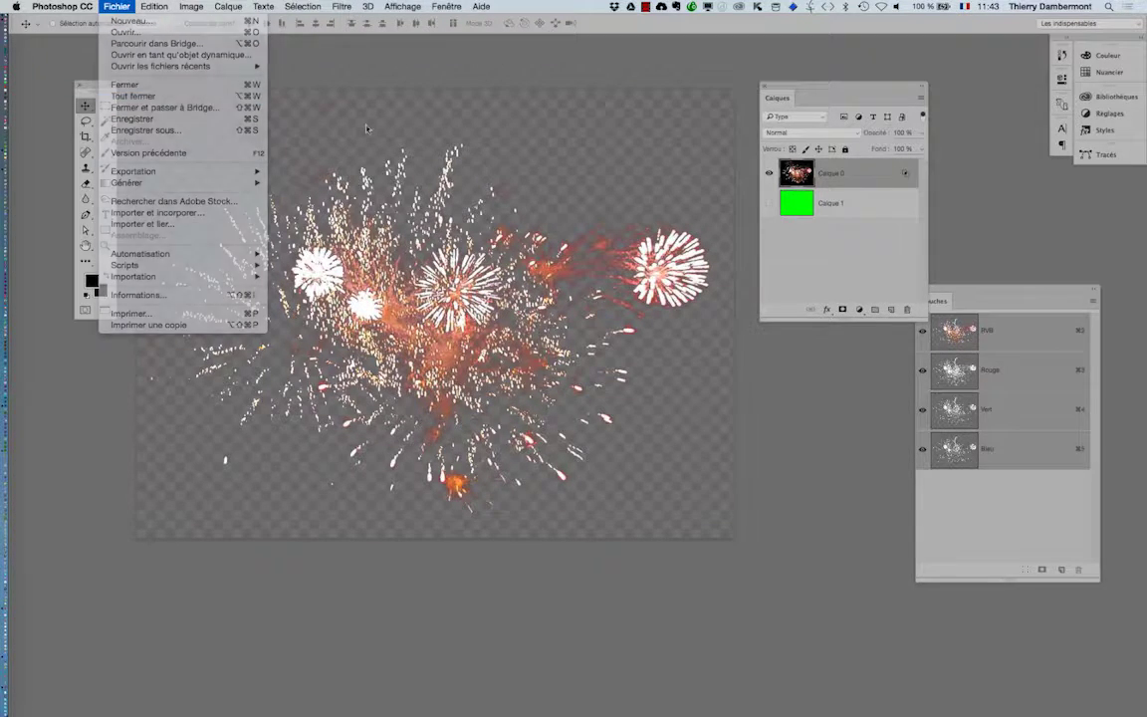
pyautogui.press('super+q')
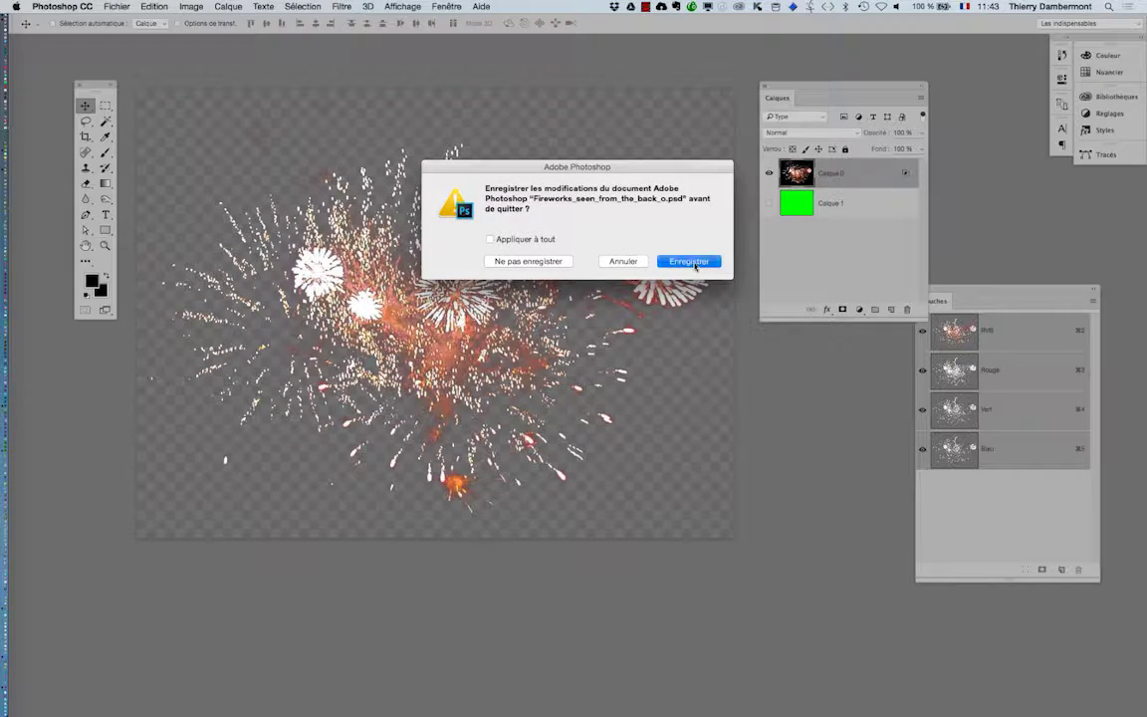
pyautogui.click(687, 262)
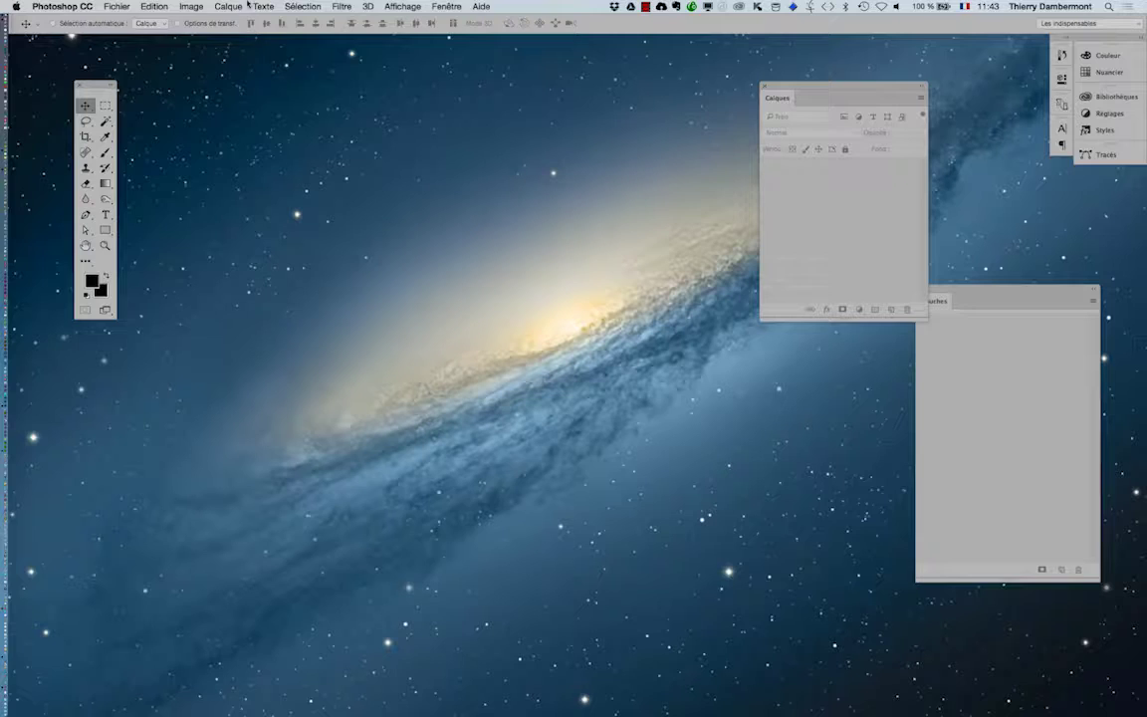
# Step: Open Baltimore_Painter_-_Volute_Krater_-_Walters_4886_-_Side_A.jpg from the "extraire de son fond" folder inside TCFE fev2016
pyautogui.click(117, 6)
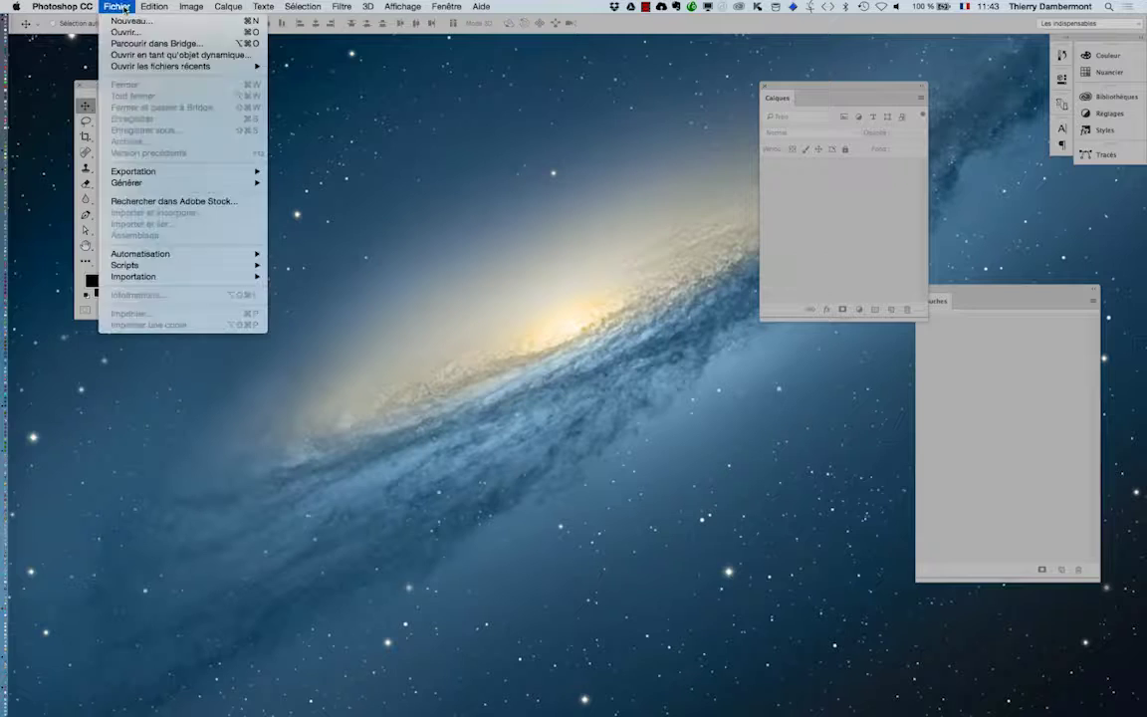
pyautogui.click(124, 34)
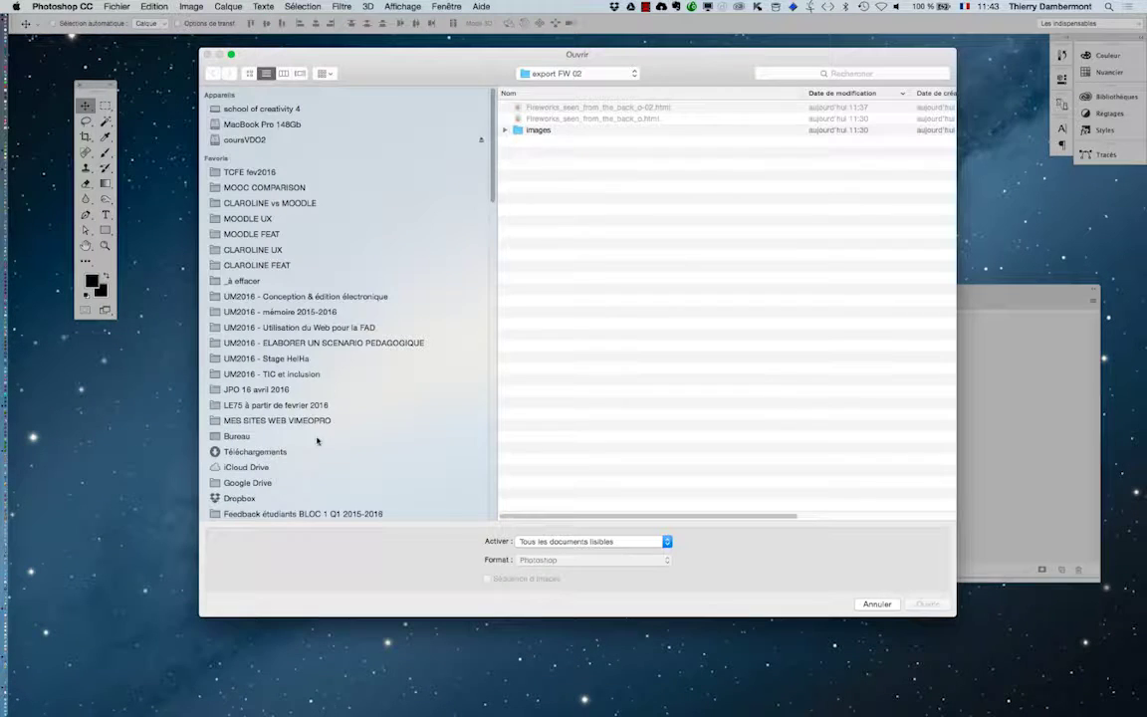
pyautogui.click(239, 451)
pyautogui.click(427, 436)
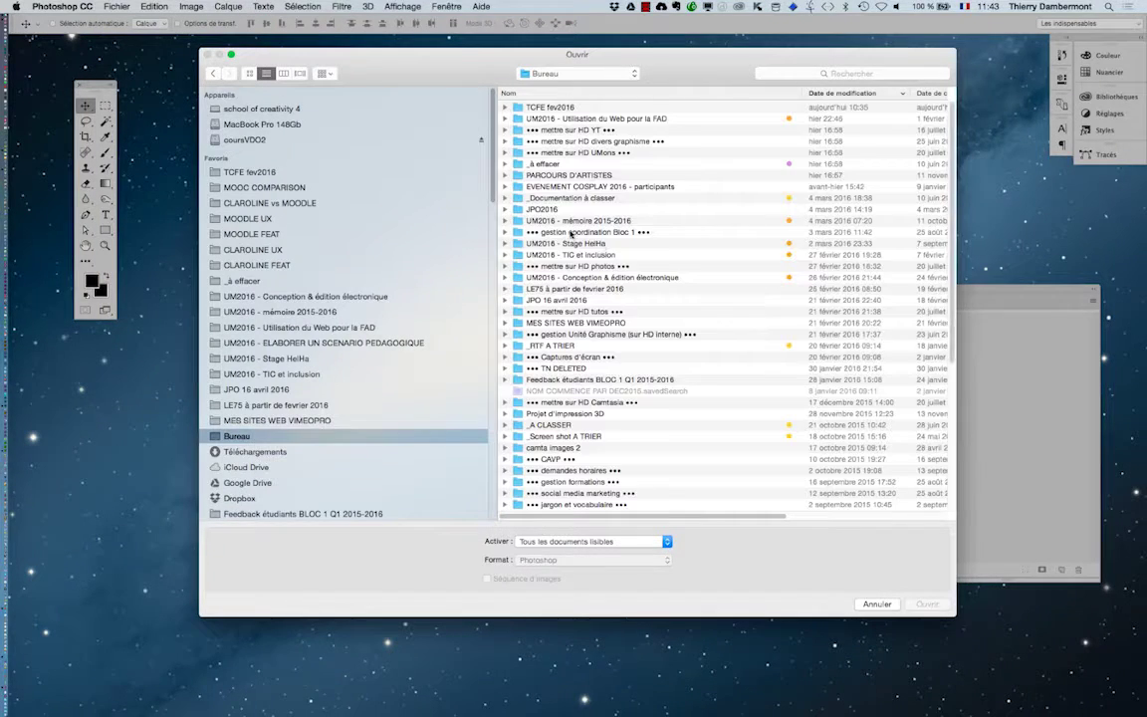
pyautogui.click(269, 173)
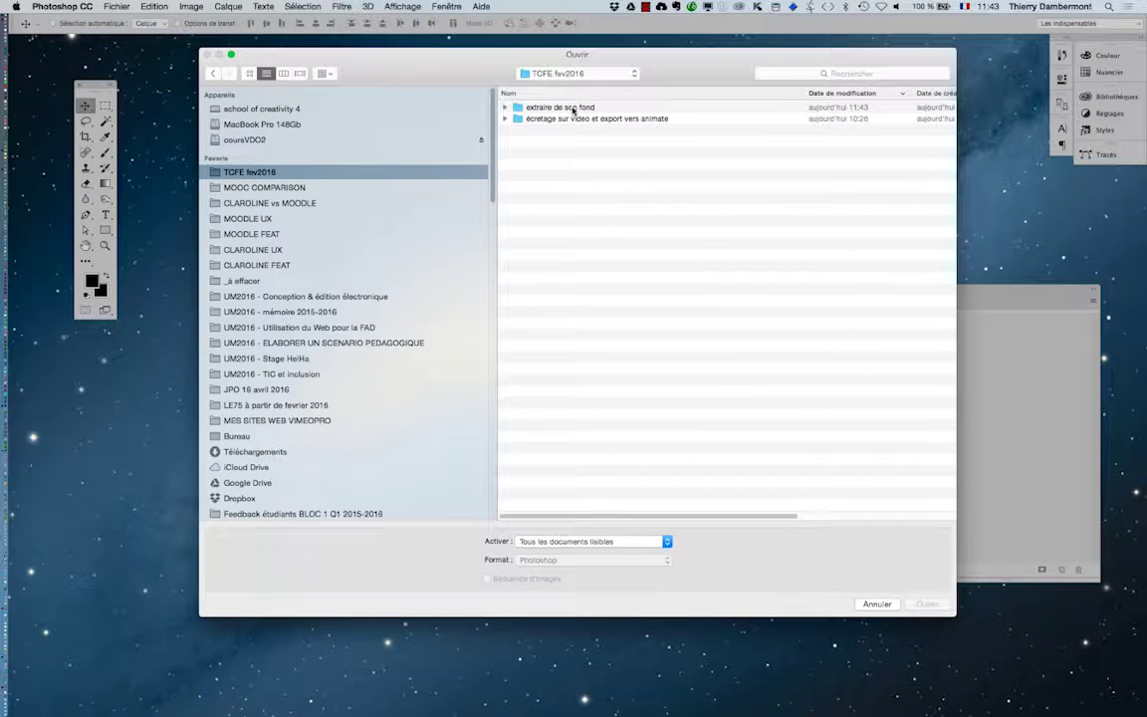
pyautogui.doubleClick(573, 108)
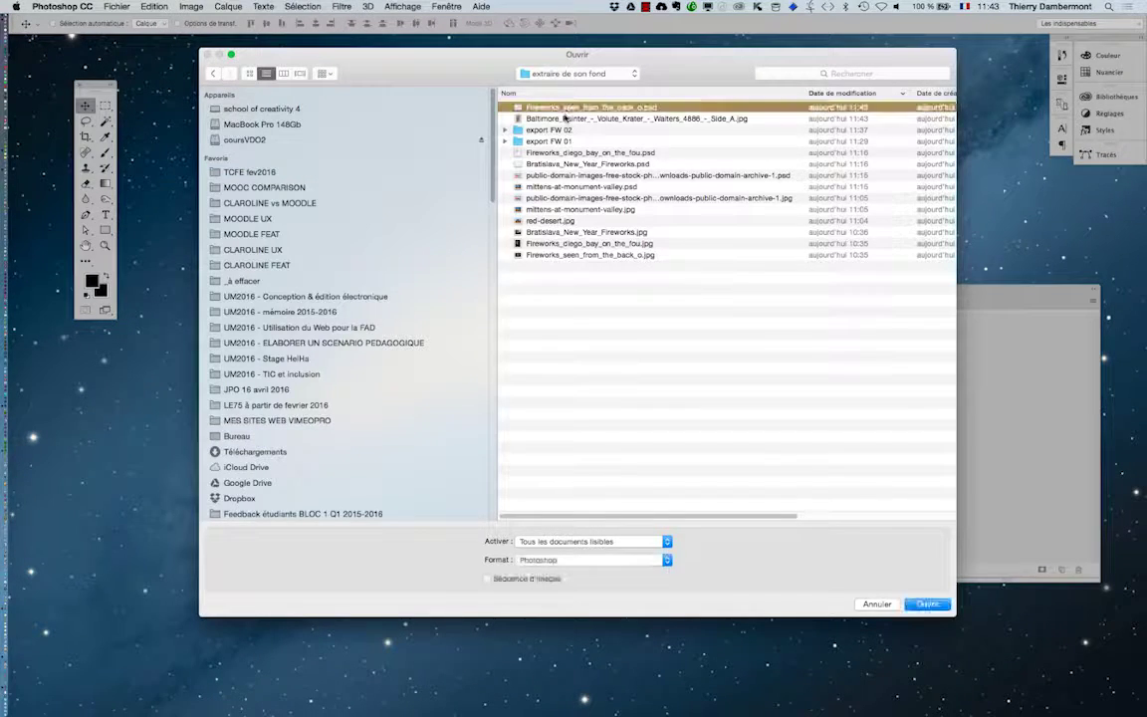
pyautogui.click(543, 118)
pyautogui.click(925, 604)
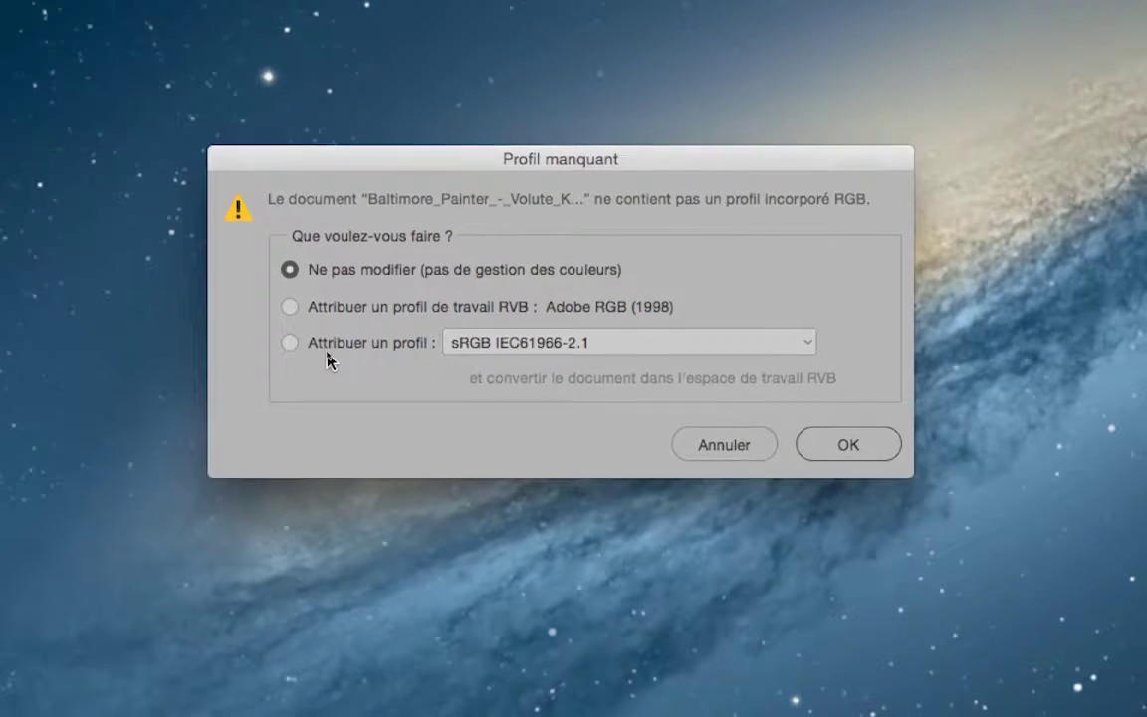
# Step: Assign the sRGB IEC61966-2.1 profile to the krater image and show it enlarged in full-screen mode
pyautogui.click(326, 350)
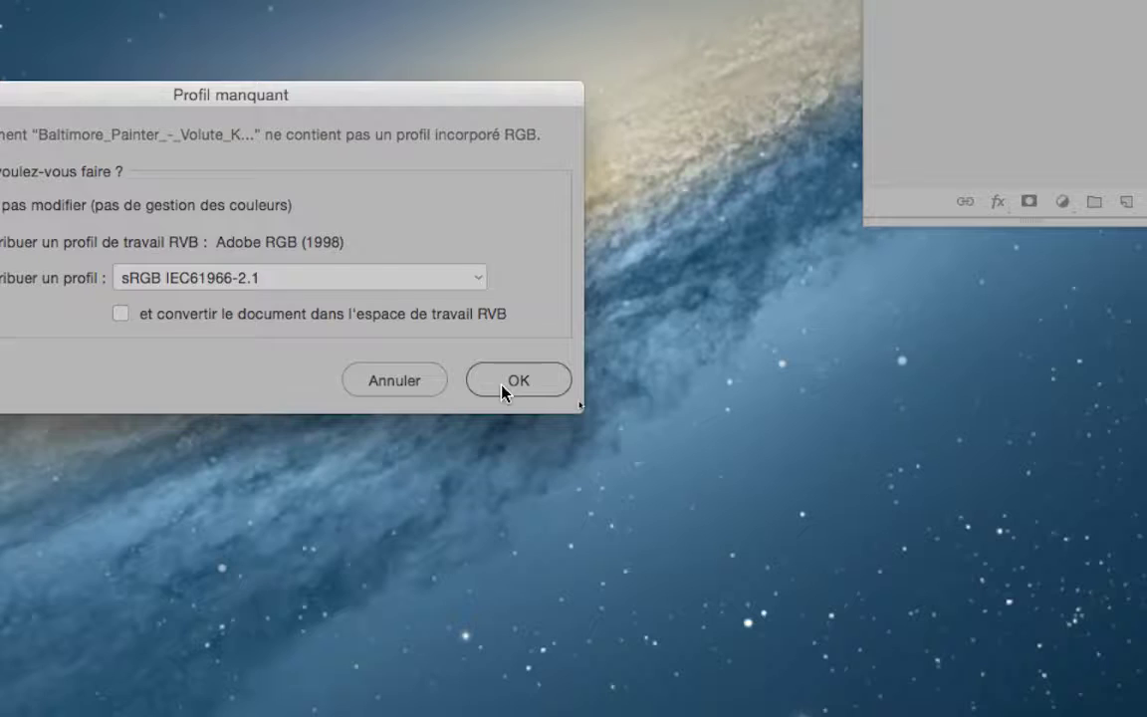
pyautogui.click(503, 389)
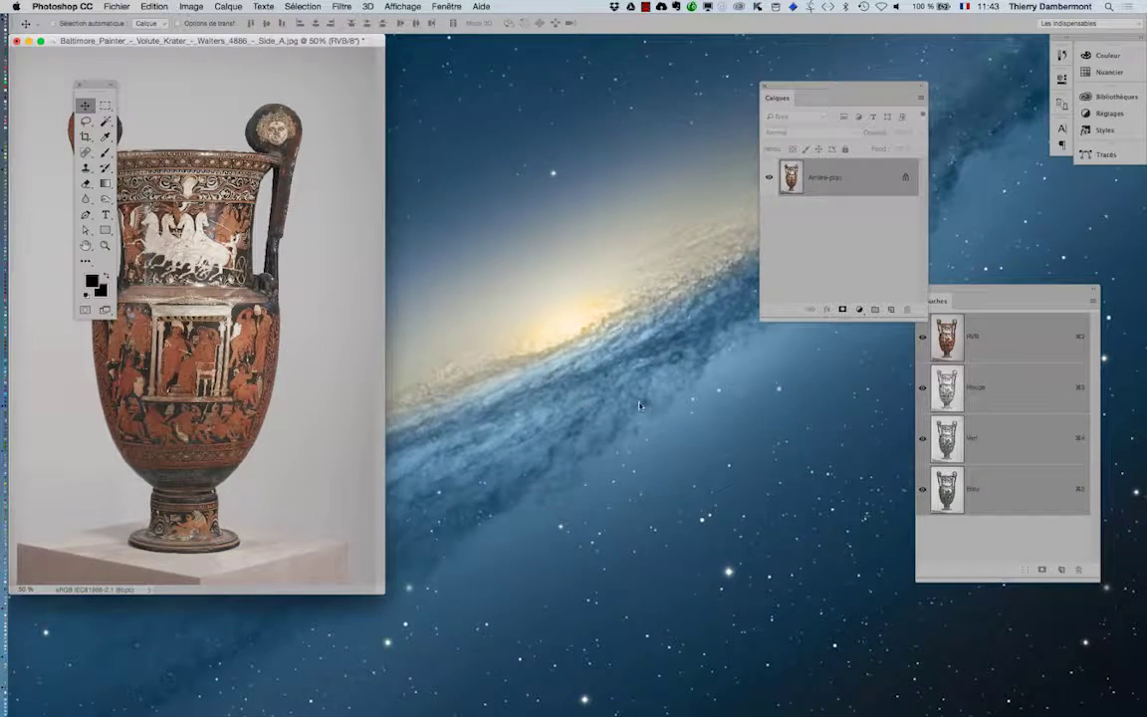
pyautogui.press('f')
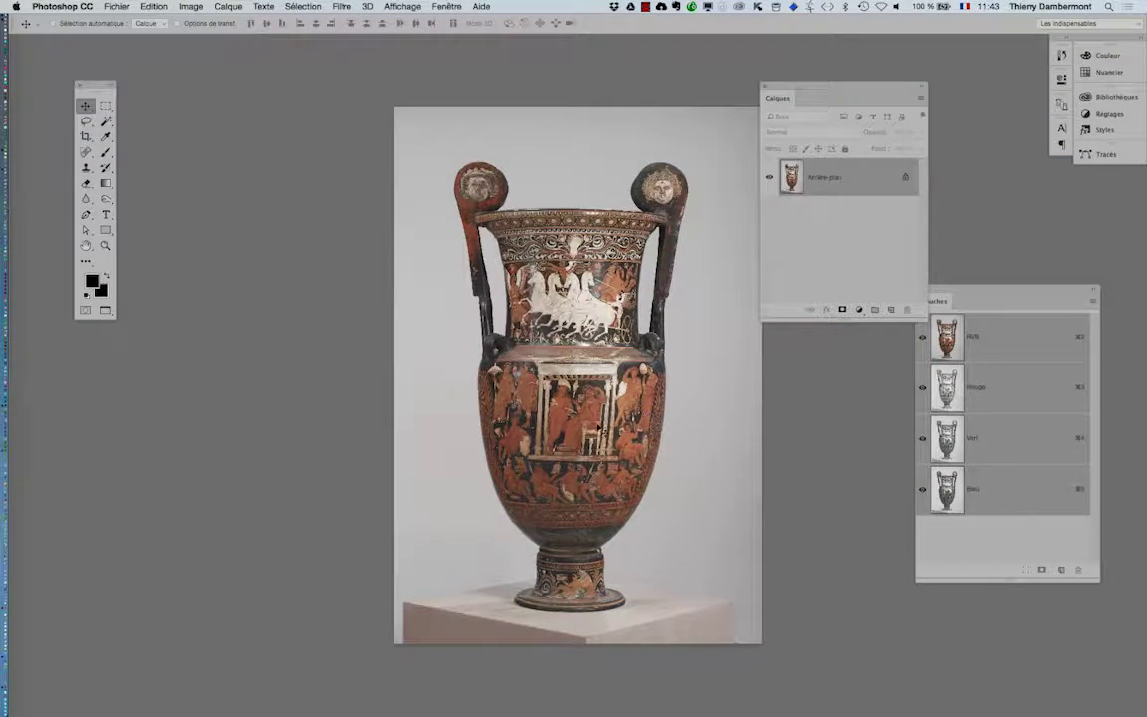
pyautogui.press('super+plus')
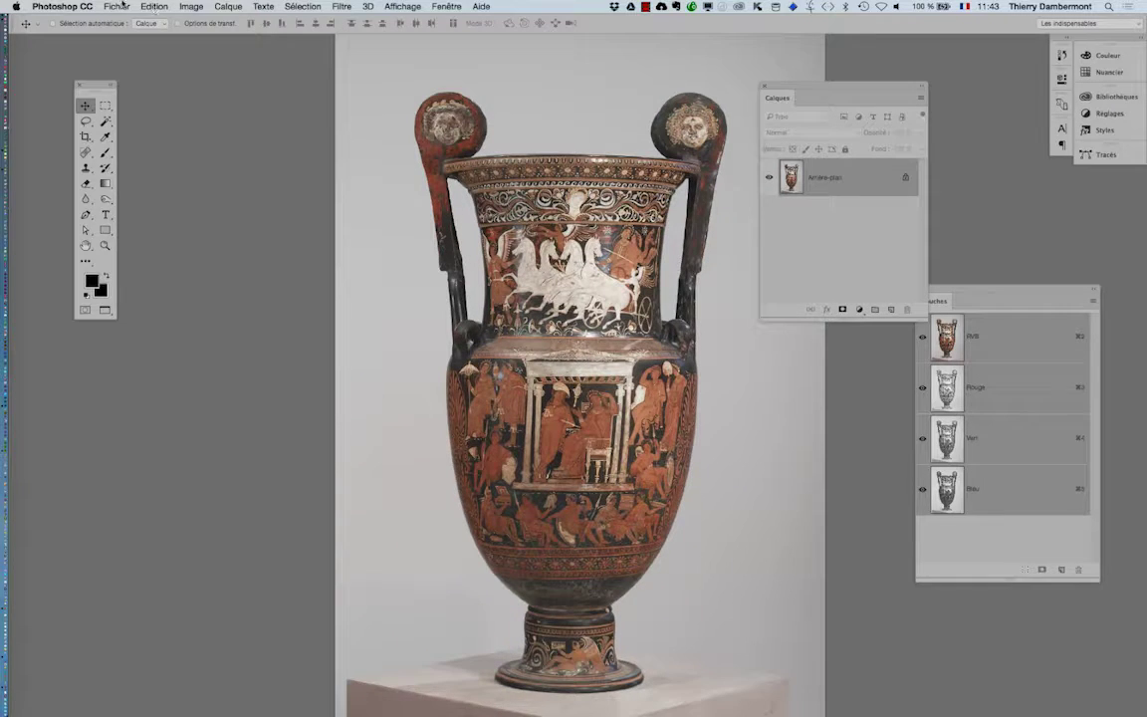
# Step: Save the image as Baltimore_Painter-01.psd in Photoshop format in the "extraire de son fond" folder
pyautogui.click(116, 6)
pyautogui.press('super+shift+s')
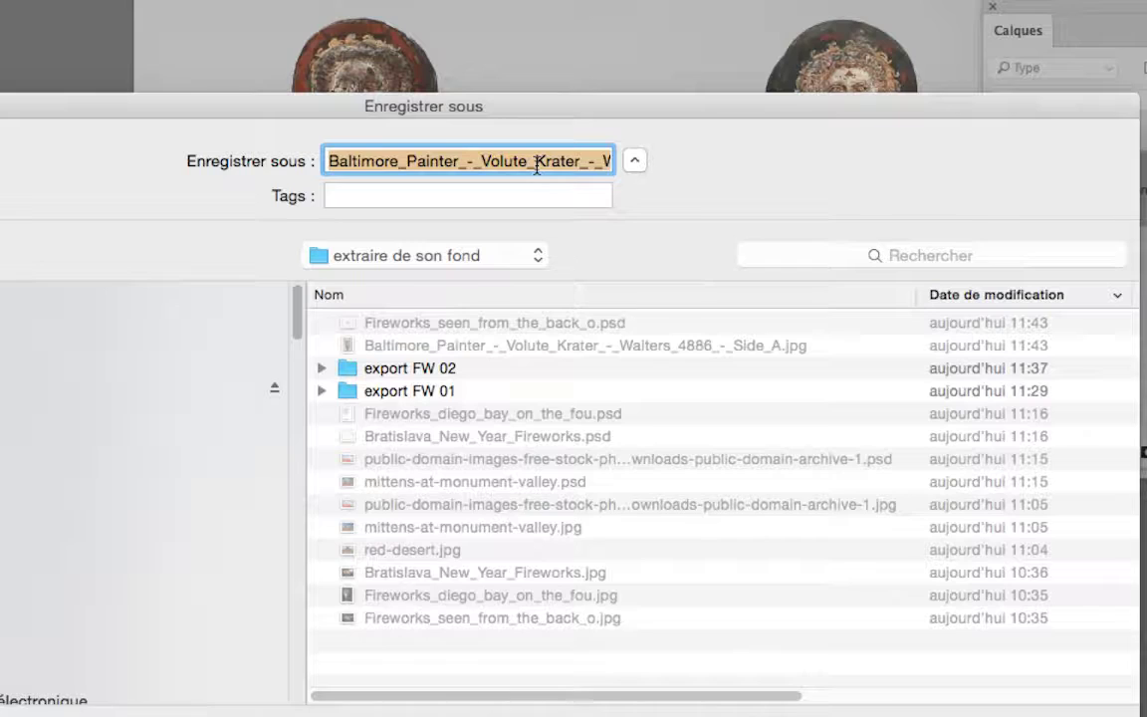
pyautogui.click(535, 165)
pyautogui.moveTo(465, 163); pyautogui.dragTo(617, 160)
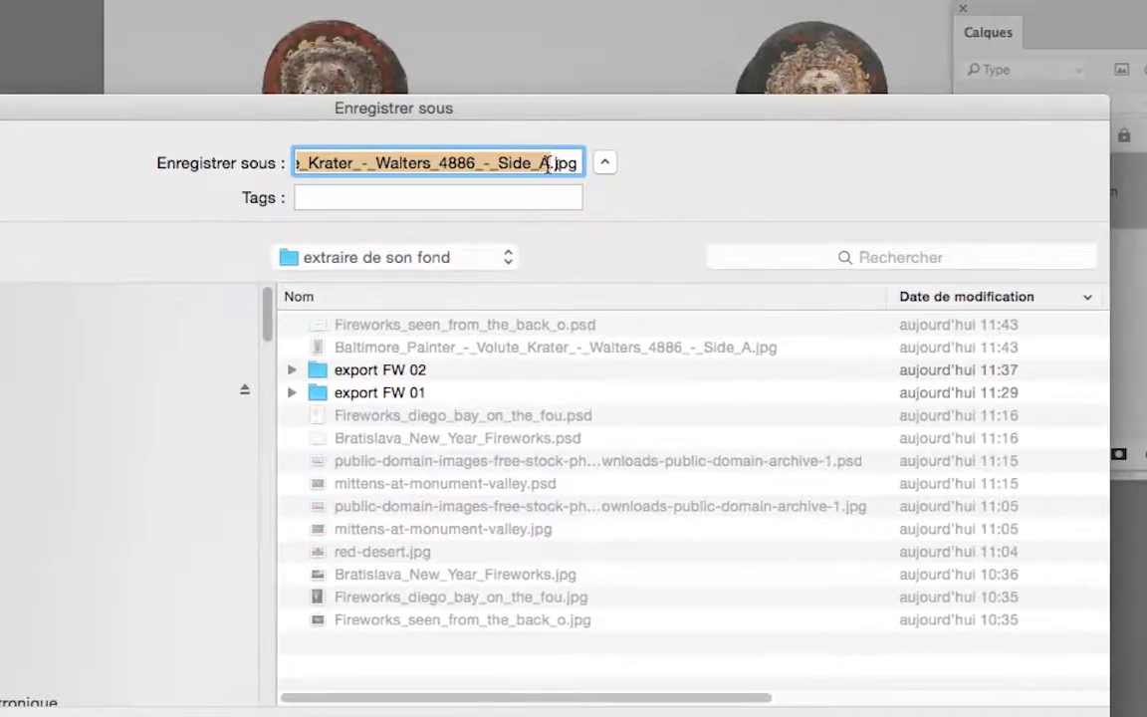
pyautogui.press('BackSpace')
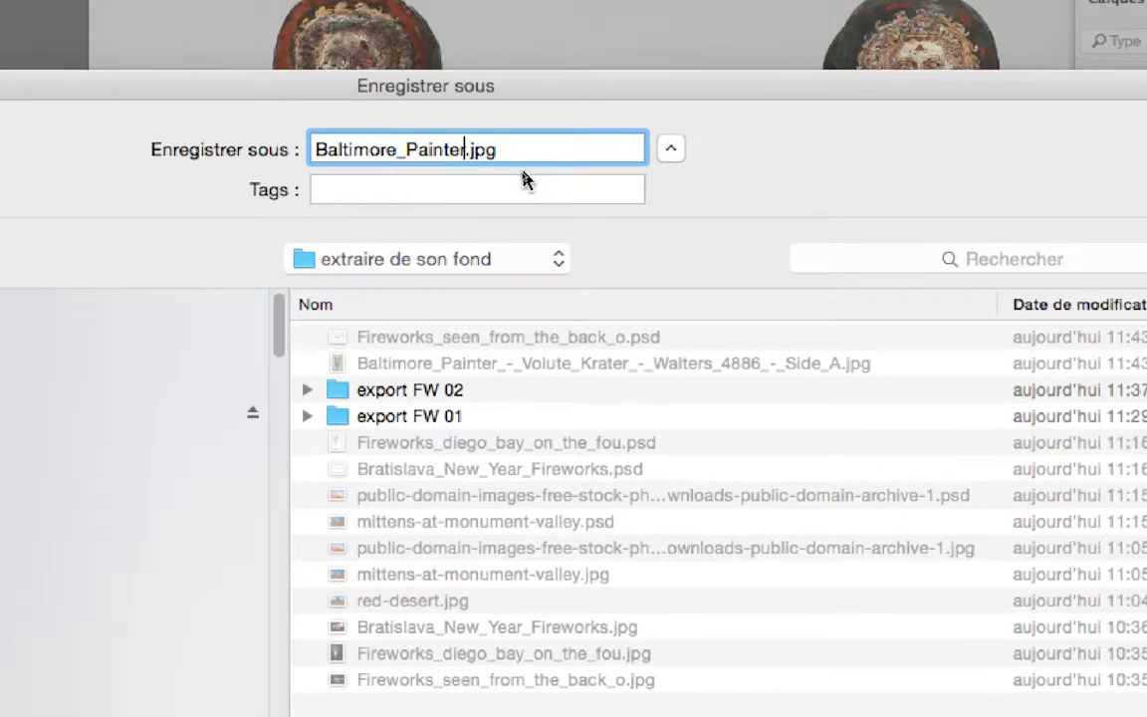
pyautogui.write('-01')
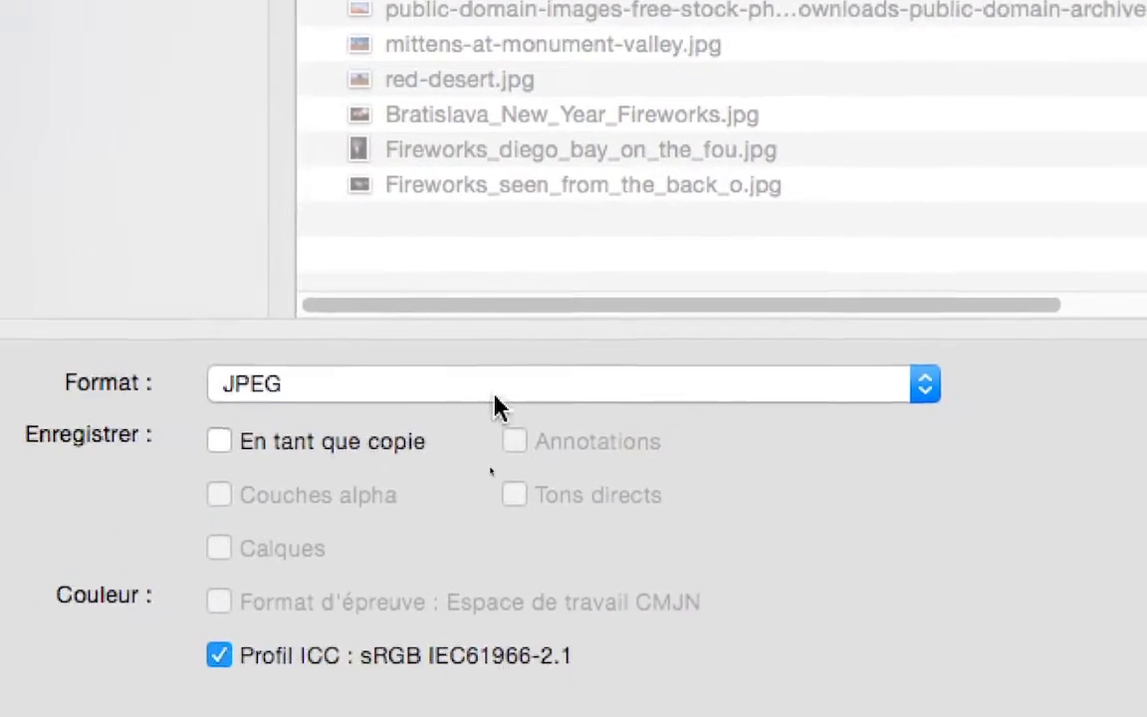
pyautogui.click(495, 403)
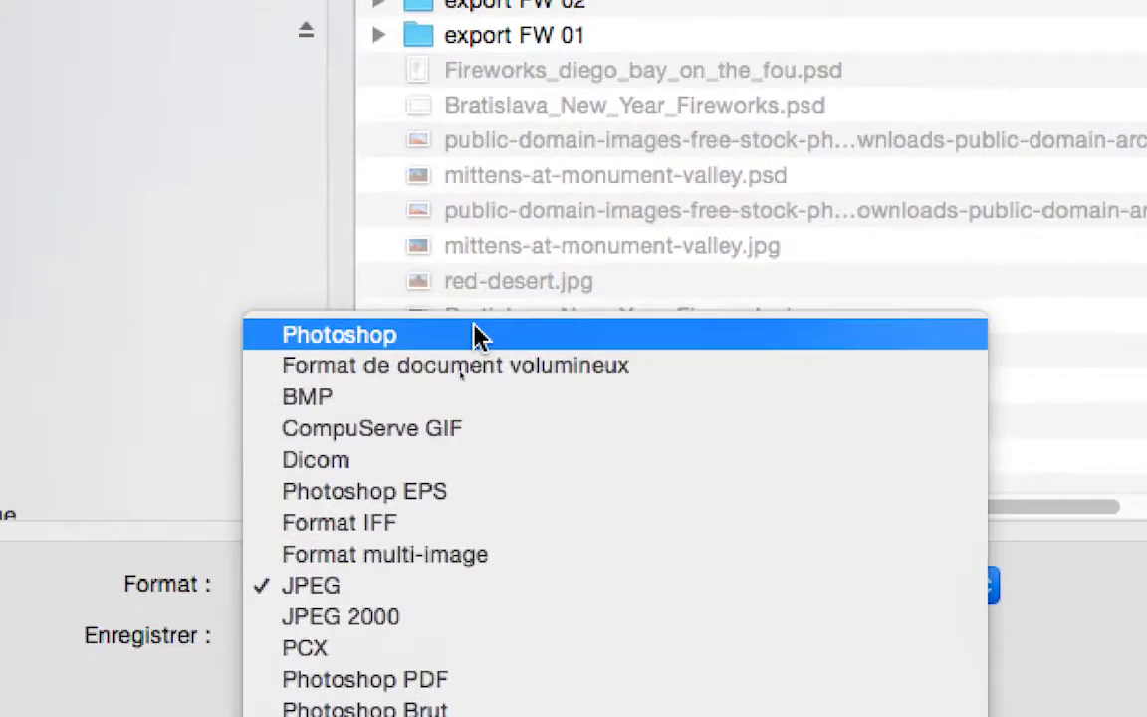
pyautogui.click(477, 333)
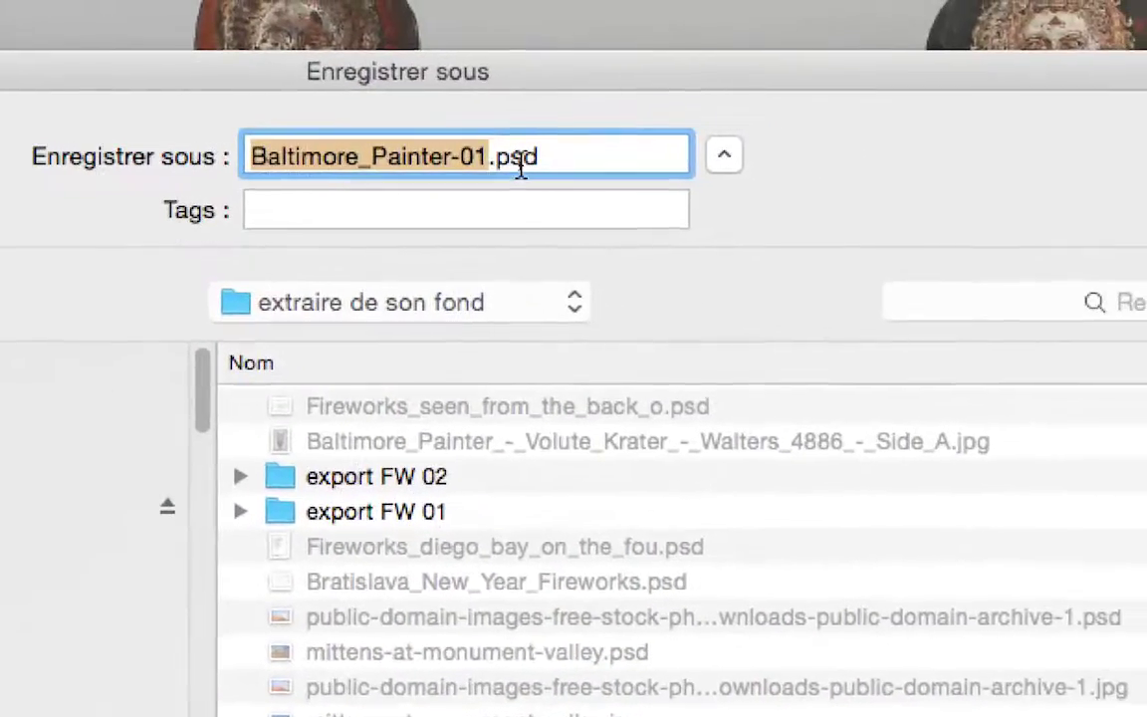
pyautogui.click(520, 164)
pyautogui.click(566, 164)
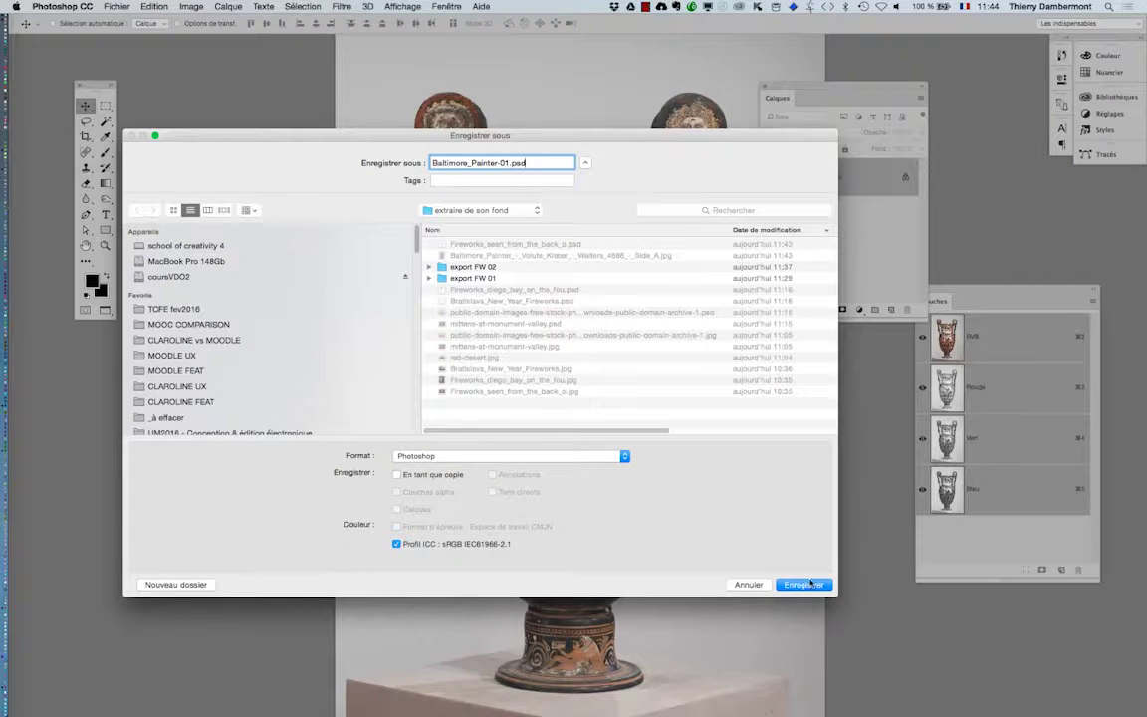
pyautogui.click(809, 582)
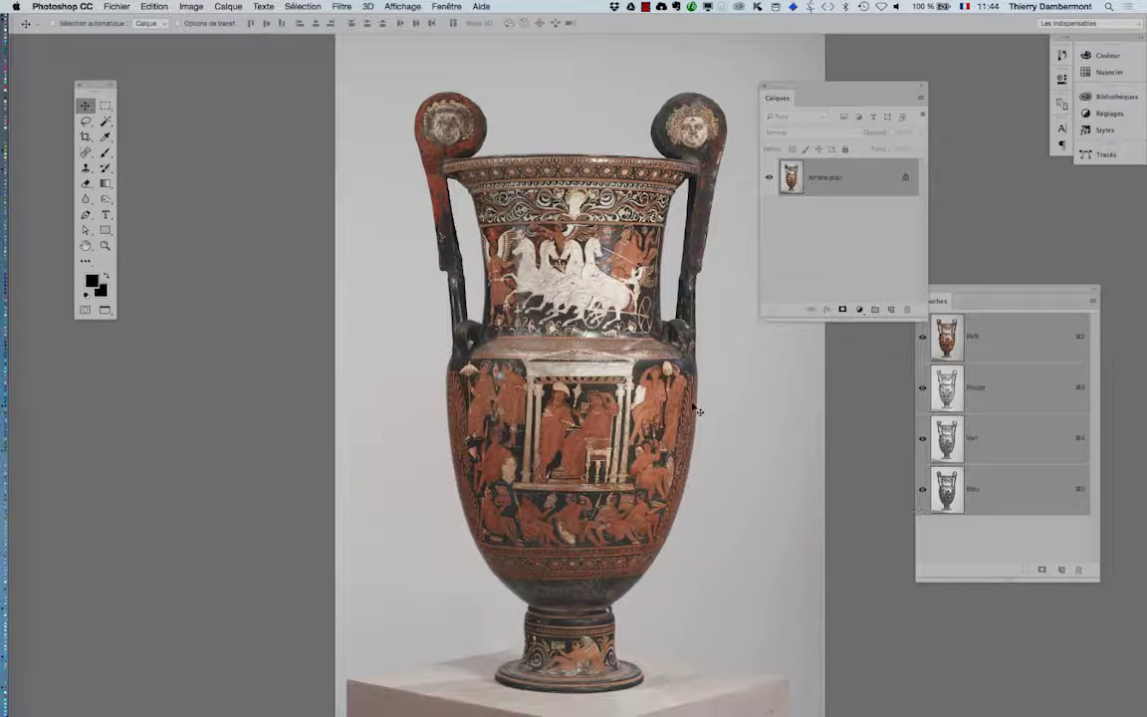
# Step: Shift the vase view aside and arrange the Channels and Layers panels next to the image
pyautogui.hscroll(5, 519, 306)
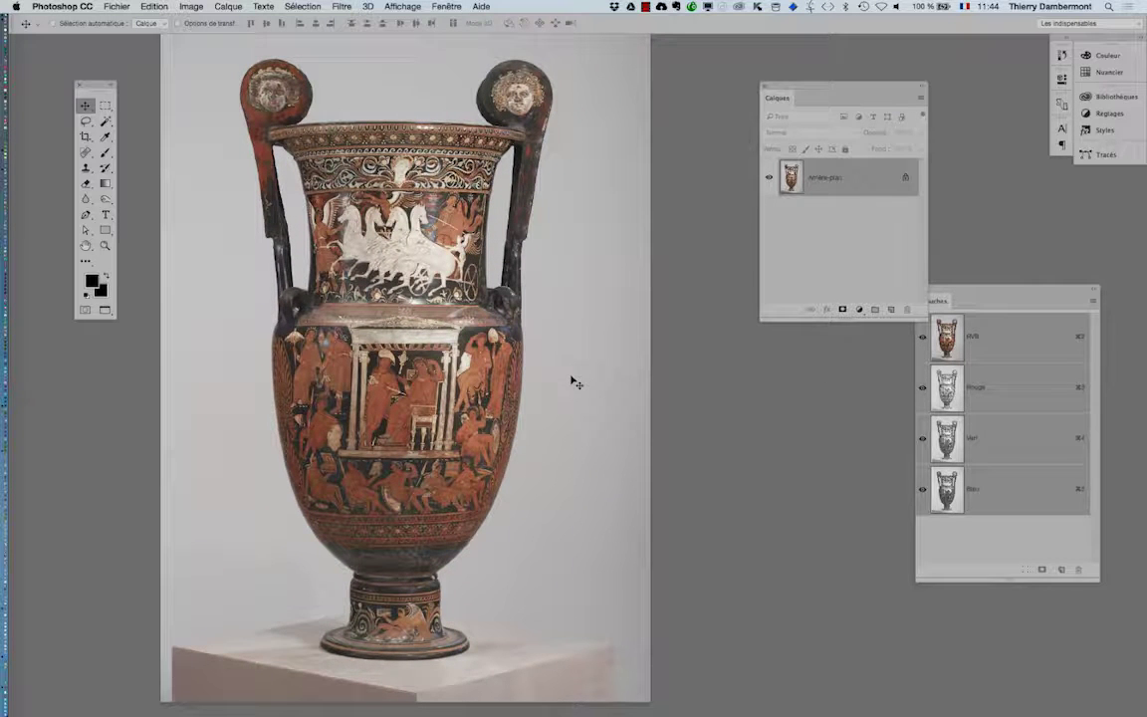
pyautogui.press('super+Tab')
pyautogui.press('super+Tab')
pyautogui.moveTo(817, 89); pyautogui.dragTo(743, 502)
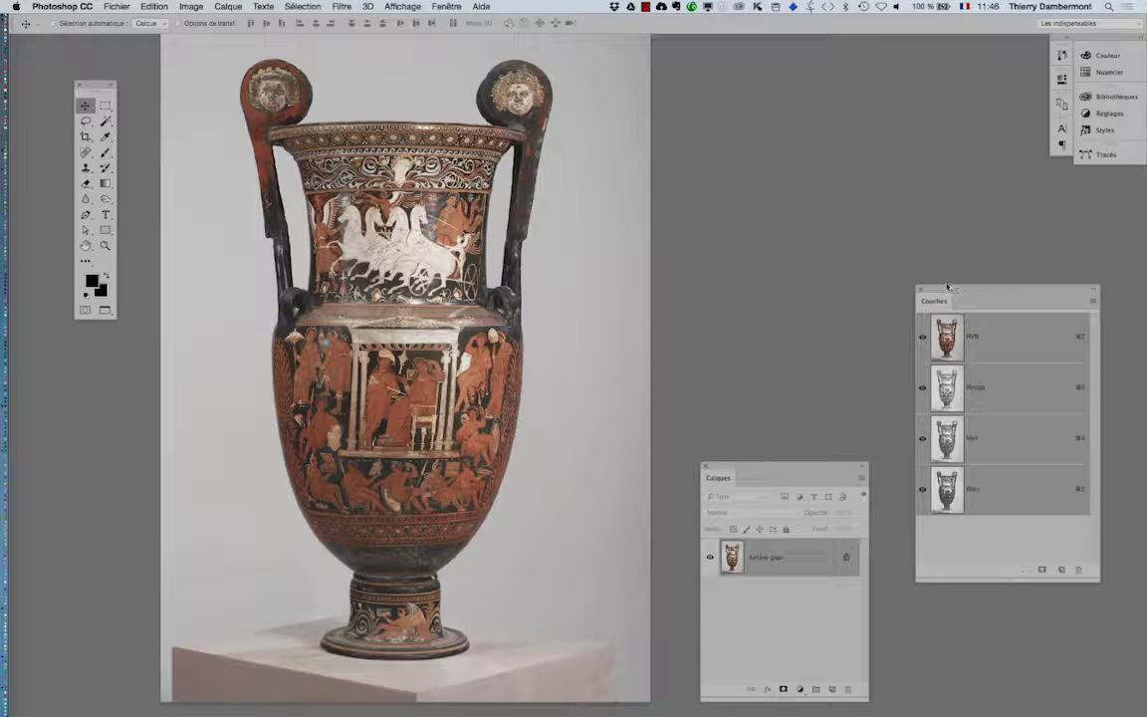
pyautogui.moveTo(949, 292); pyautogui.dragTo(701, 50)
# Step: Compare the contrast between vase and background in the red, green and blue channels, and return to the RGB composite
pyautogui.click(754, 159)
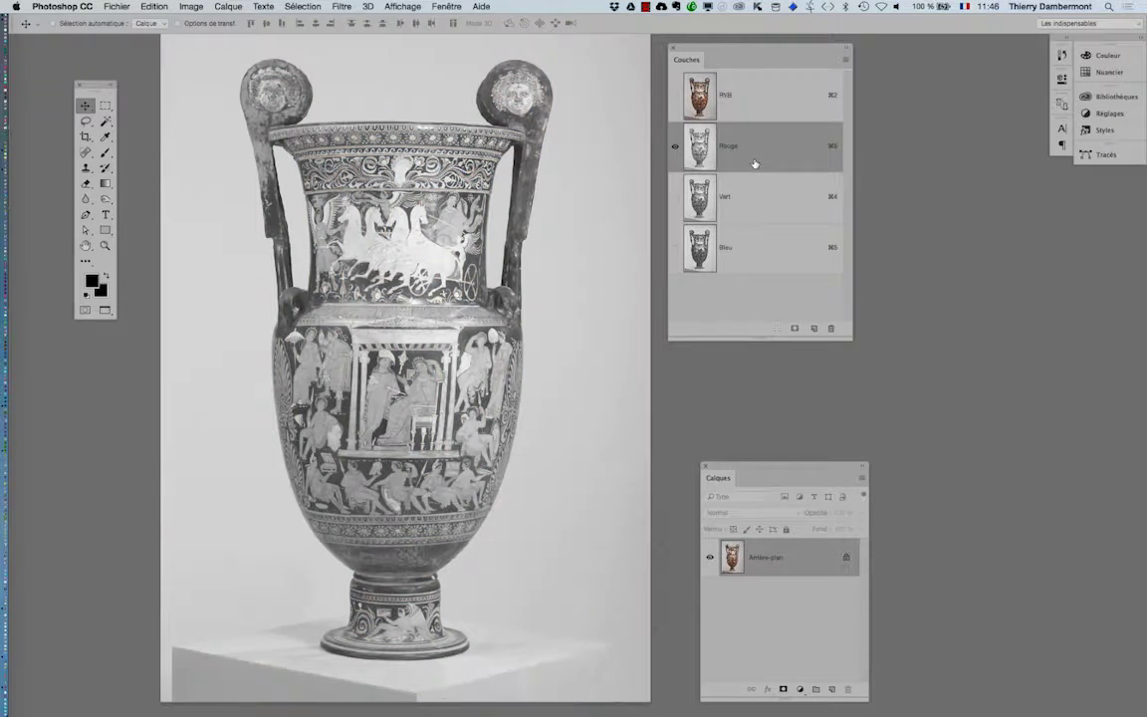
pyautogui.click(764, 196)
pyautogui.click(763, 267)
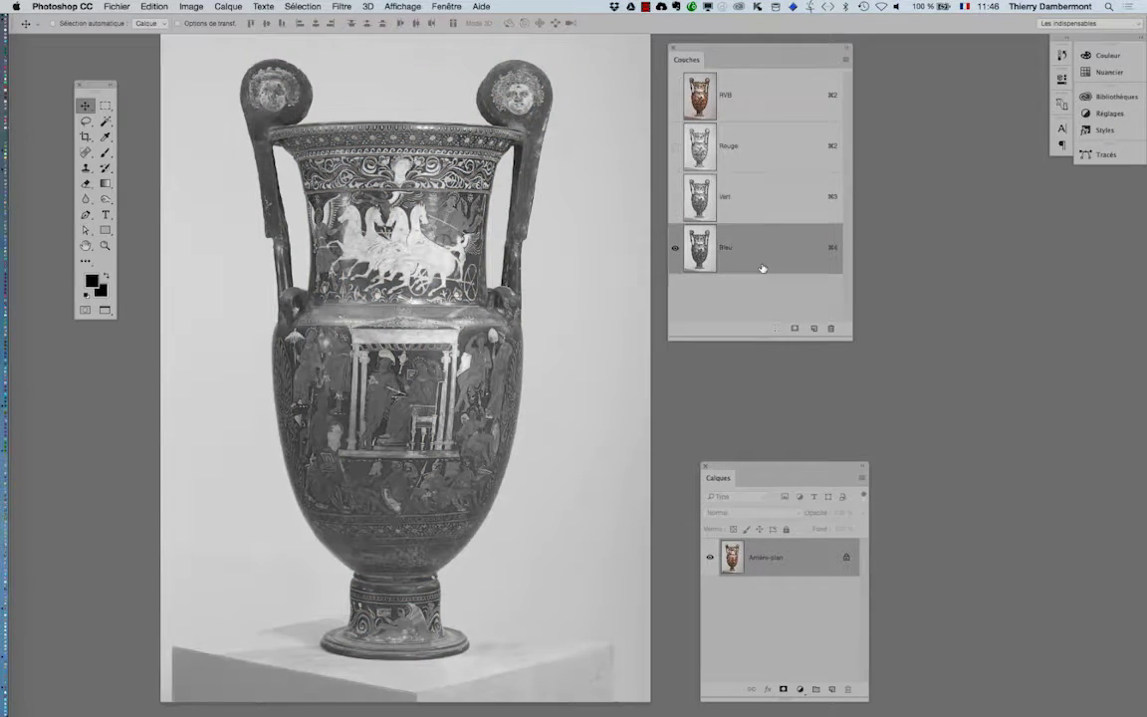
pyautogui.click(756, 190)
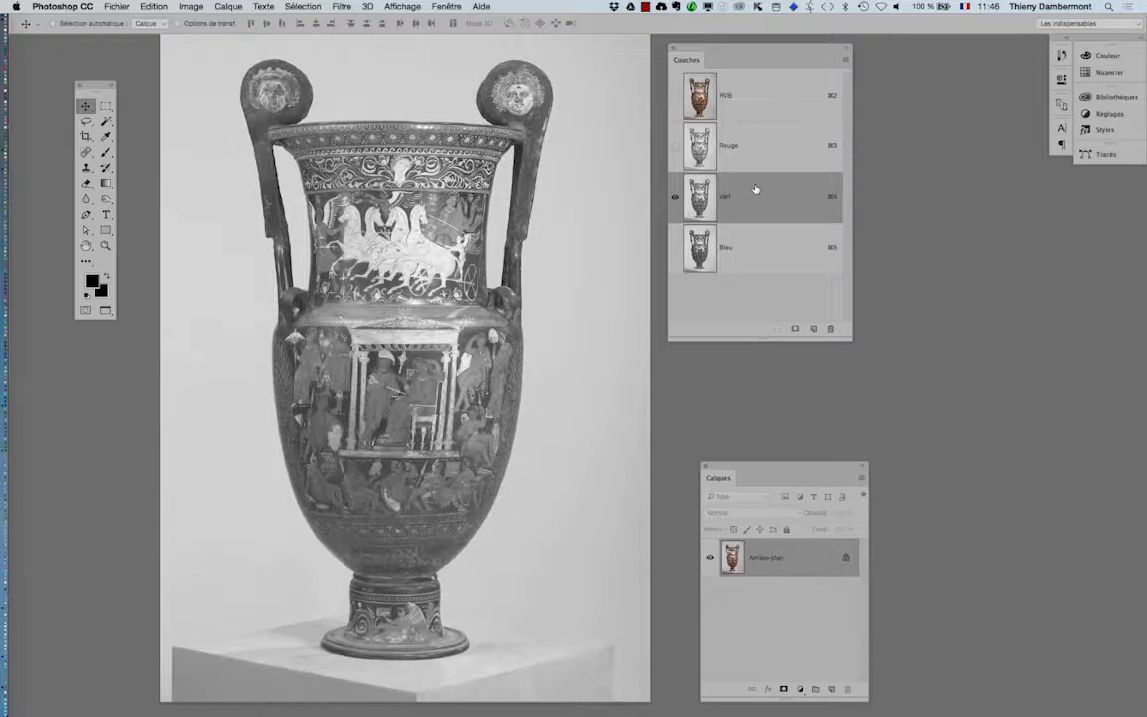
pyautogui.click(745, 139)
pyautogui.click(743, 204)
pyautogui.click(757, 254)
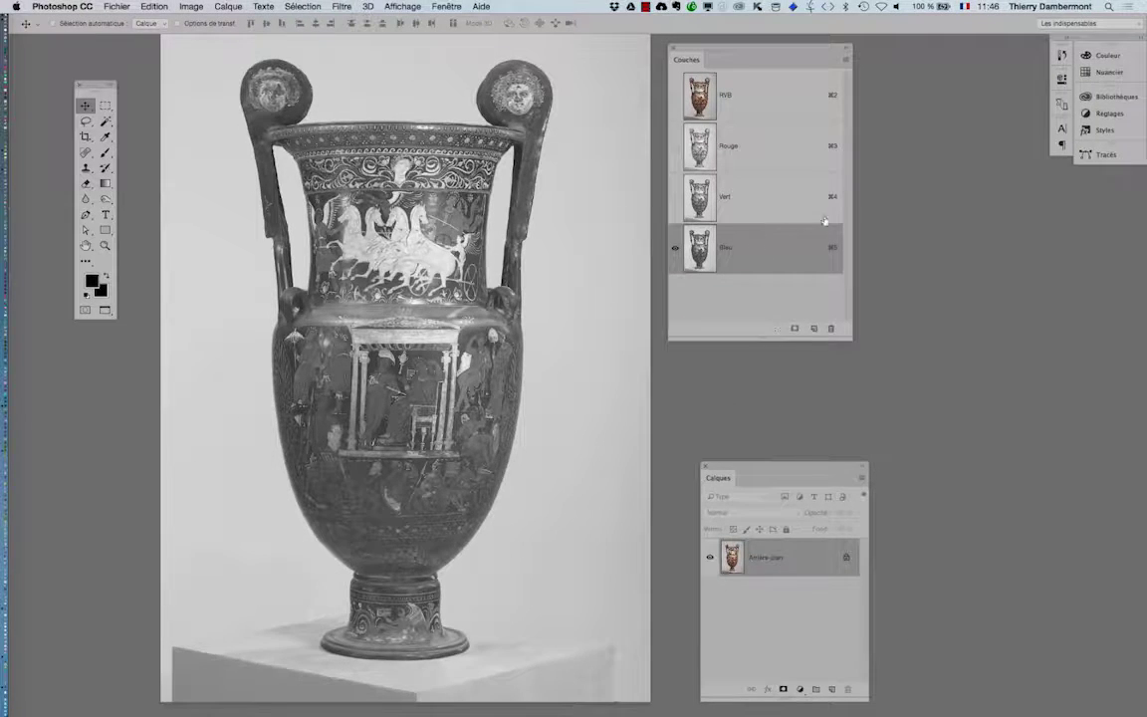
pyautogui.click(764, 186)
pyautogui.click(767, 159)
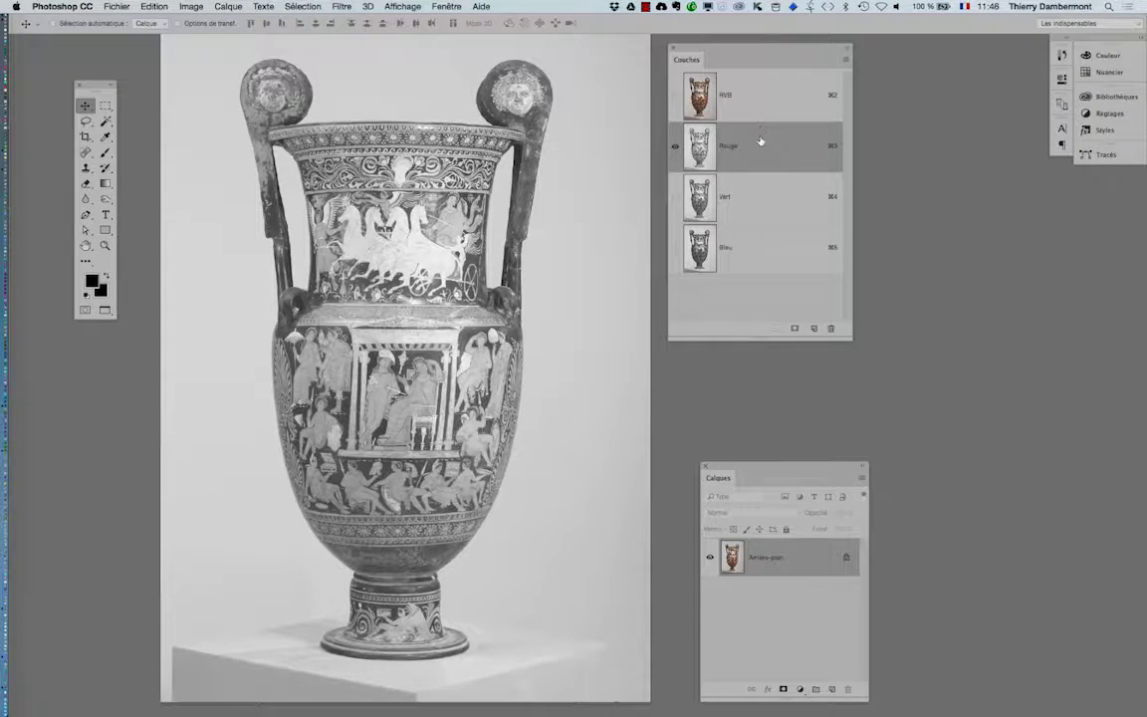
pyautogui.click(778, 257)
pyautogui.click(751, 101)
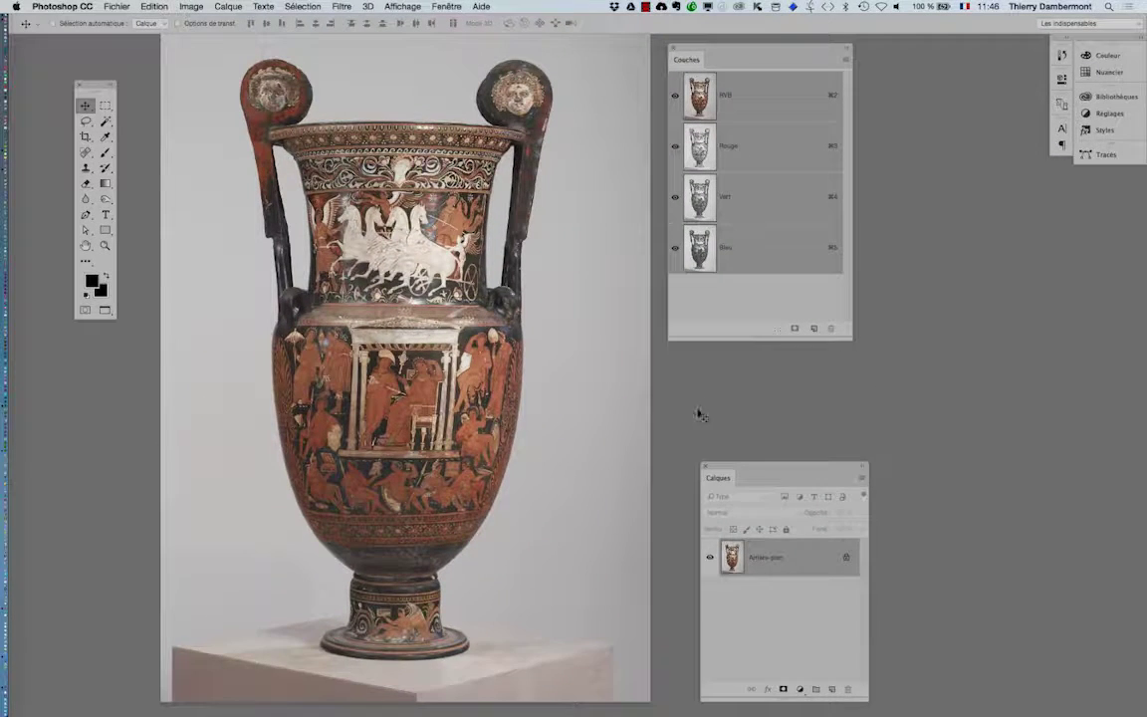
# Step: Convert the locked background into a regular layer named Calque 0, with the Layers panel moved clear of the image
pyautogui.moveTo(763, 468); pyautogui.dragTo(903, 397)
pyautogui.doubleClick(952, 485)
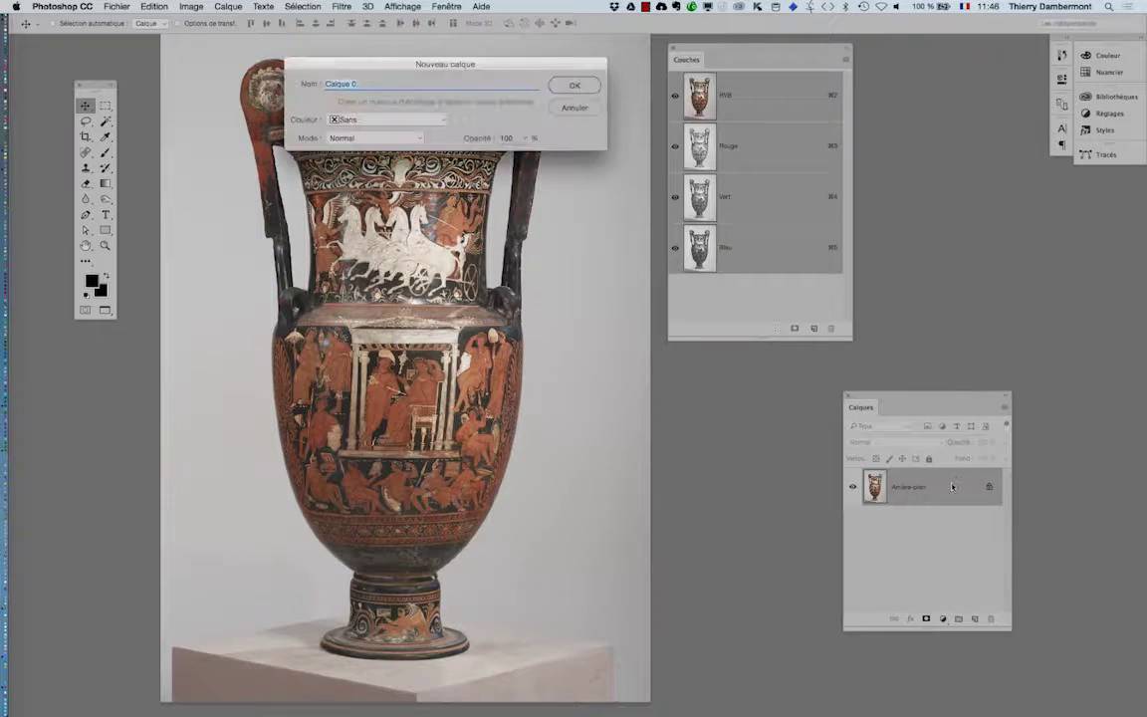
pyautogui.click(574, 85)
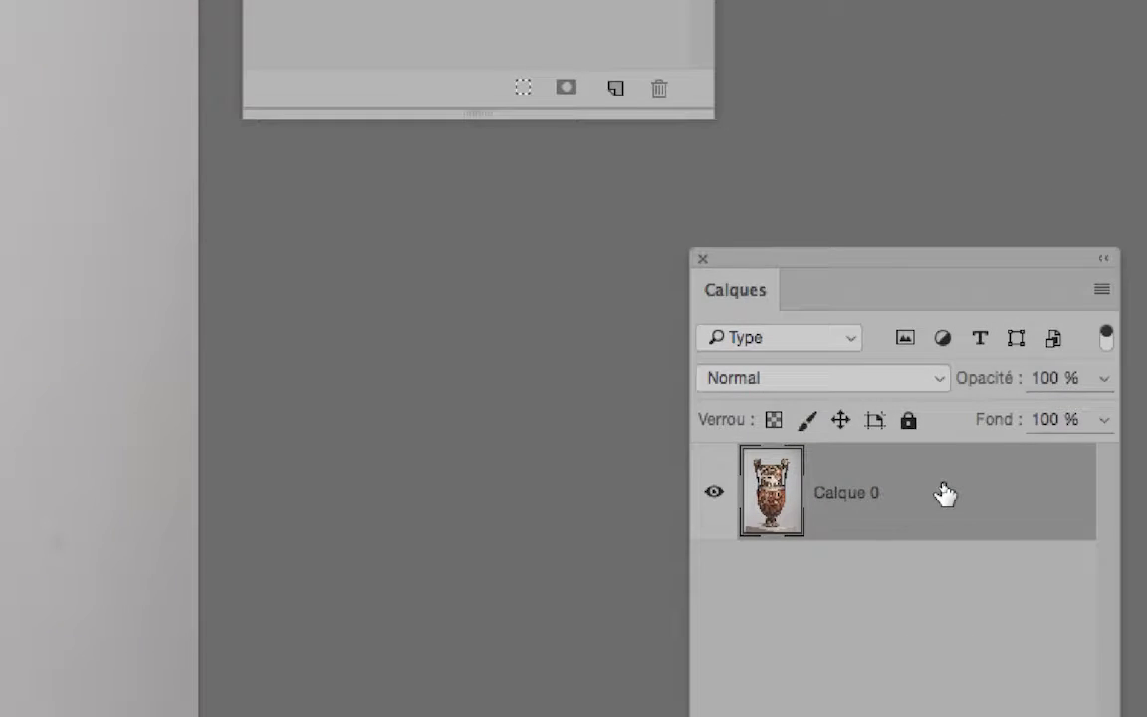
# Step: Open the blending options of Calque 0 beside the vase and set the Blend If comparison to the blue channel
pyautogui.doubleClick(907, 501)
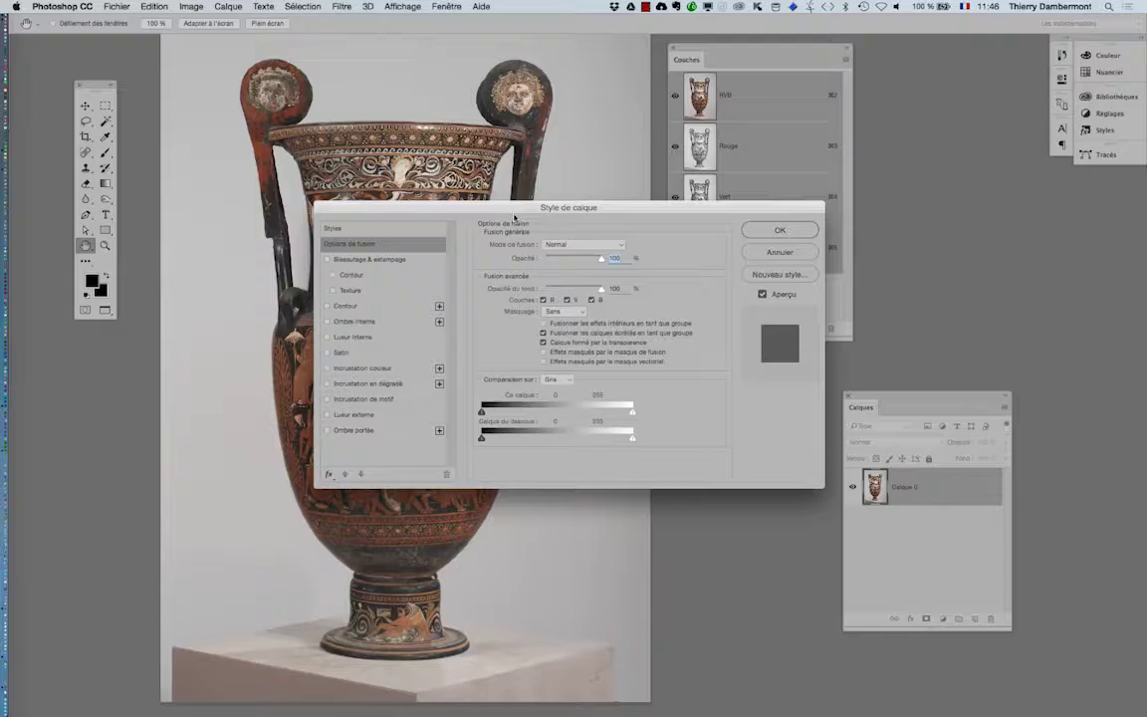
pyautogui.moveTo(548, 205); pyautogui.dragTo(832, 107)
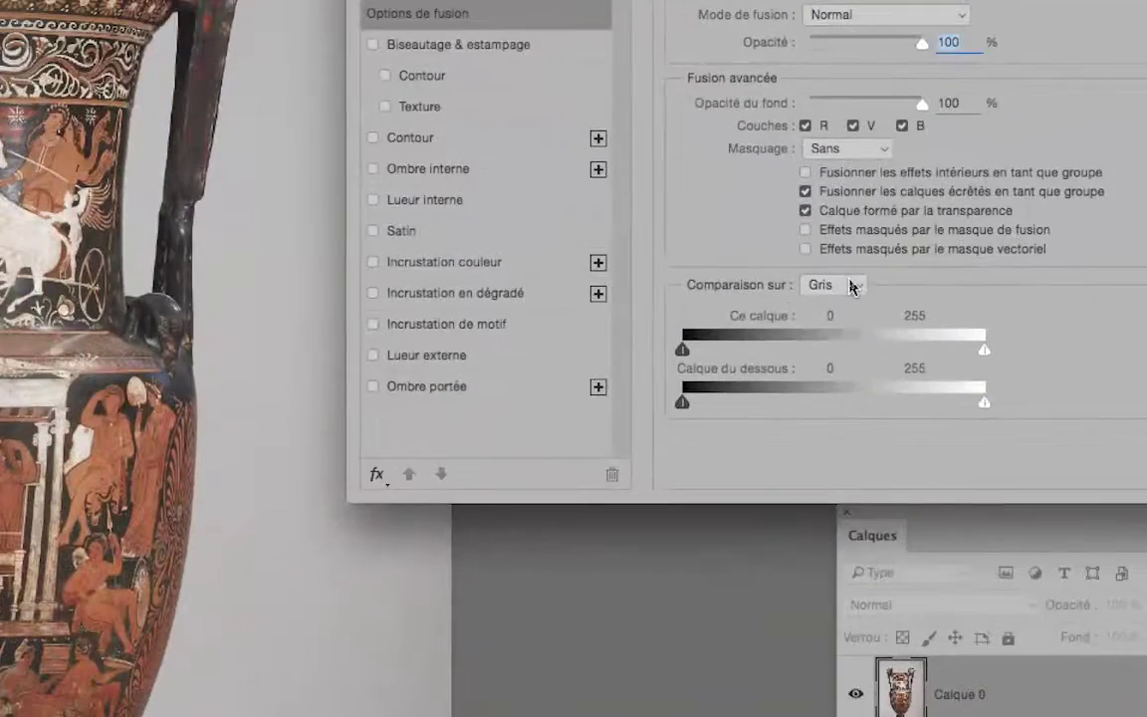
pyautogui.click(848, 282)
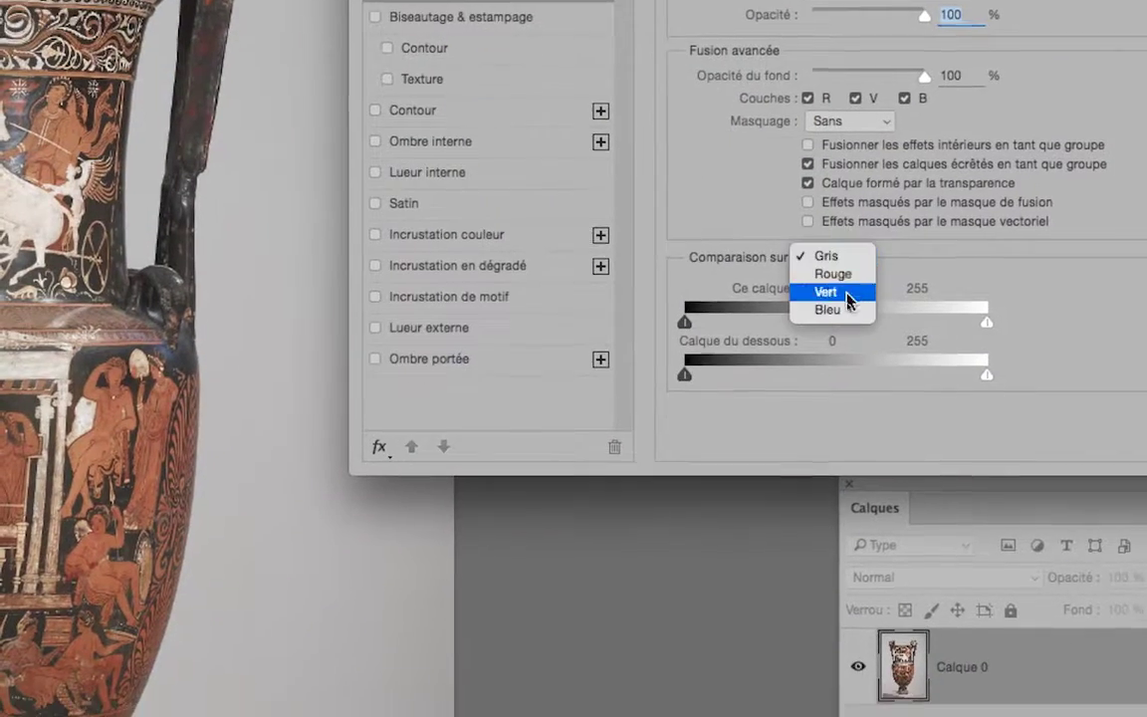
pyautogui.click(826, 336)
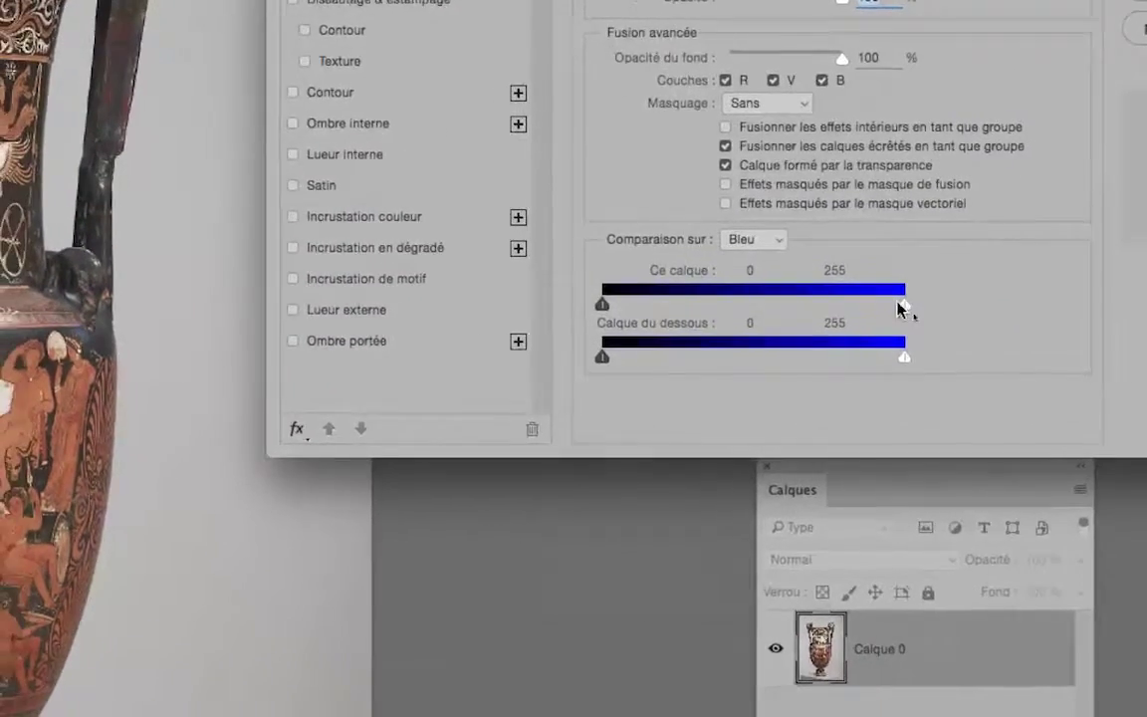
# Step: Lower the white limit of "Ce calque" in the blue comparison to about 167 to hide the light background
pyautogui.moveTo(899, 309); pyautogui.dragTo(860, 311)
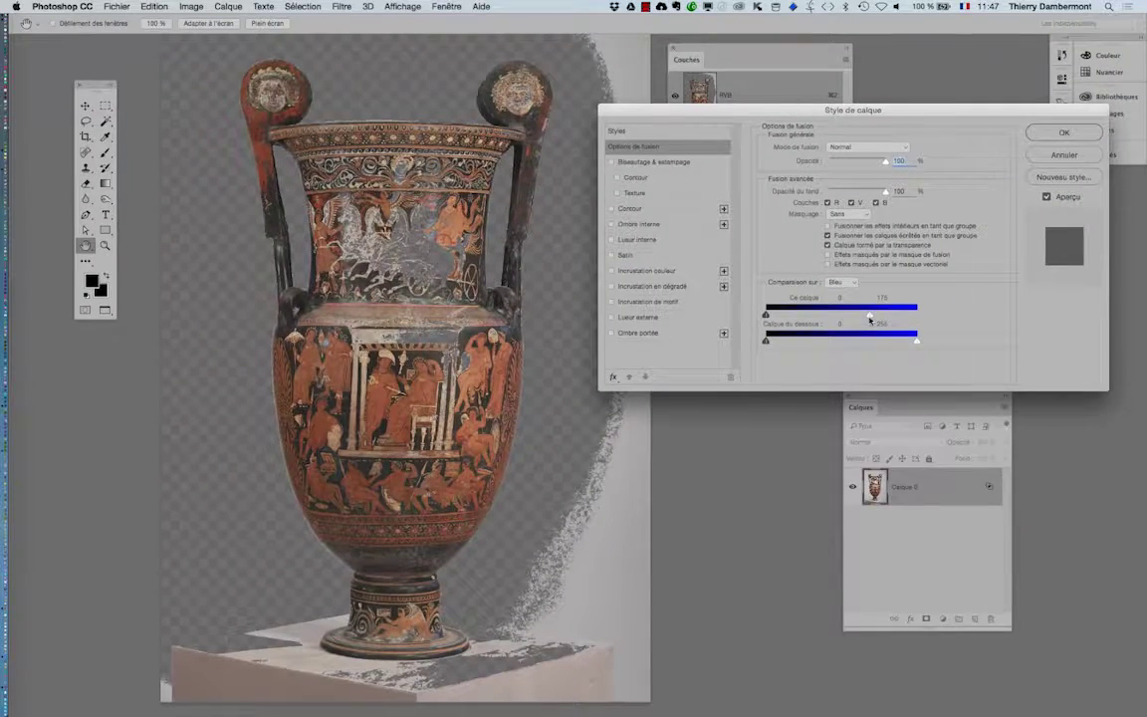
pyautogui.moveTo(868, 317)
pyautogui.mouseDown()
pyautogui.moveTo(922, 318)
pyautogui.moveTo(858, 317)
pyautogui.moveTo(941, 316)
pyautogui.moveTo(866, 317)
pyautogui.mouseUp()
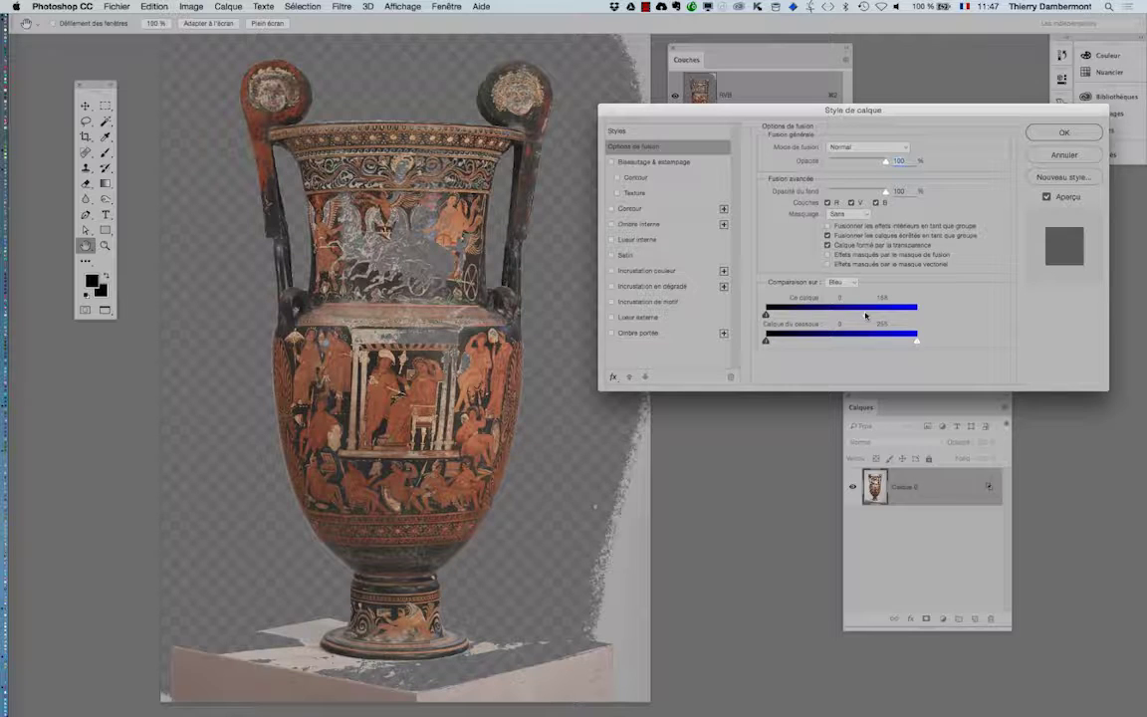
pyautogui.moveTo(869, 317)
pyautogui.mouseDown()
pyautogui.moveTo(895, 315)
pyautogui.moveTo(865, 316)
pyautogui.mouseUp()
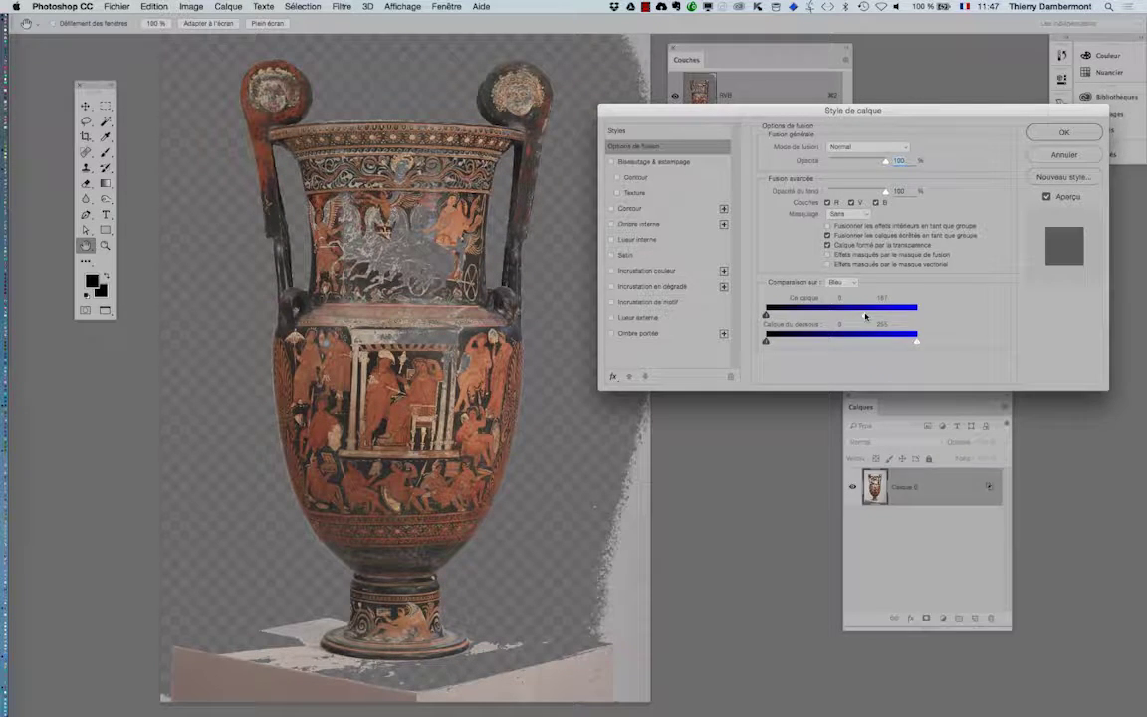
# Step: Raise the white limit of "Ce calque" in the blue comparison to about 178, judging the cutout at the vase's left edge
pyautogui.keyDown('super'); pyautogui.click(274, 381); pyautogui.keyUp('super')
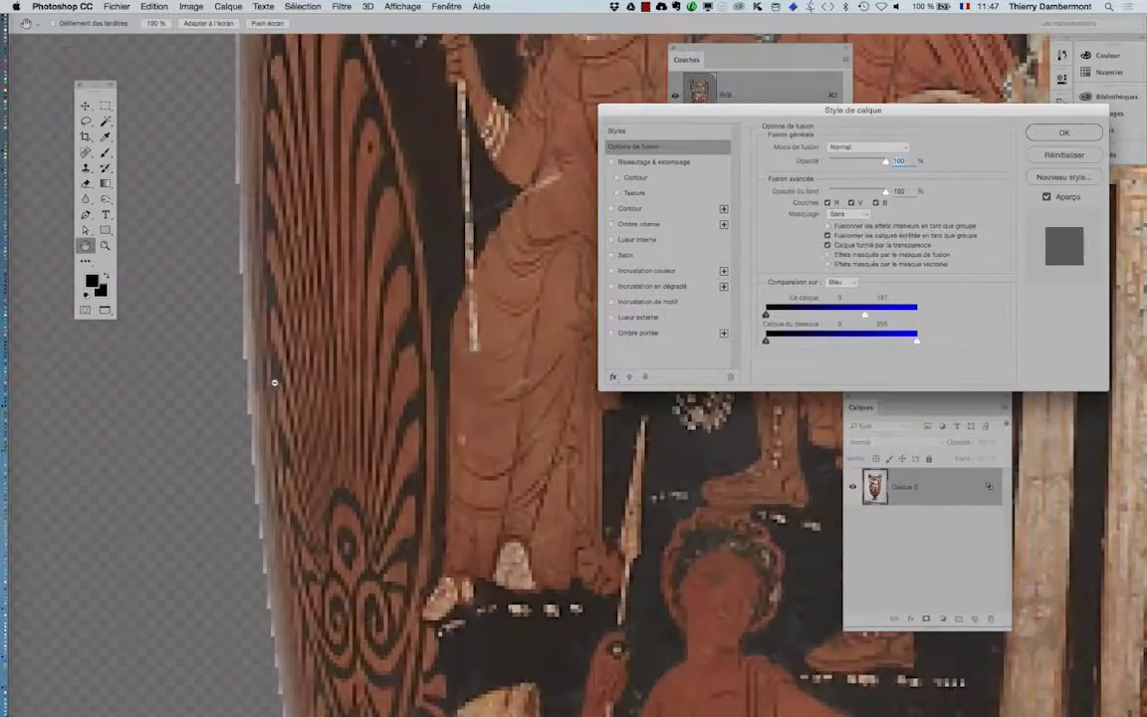
pyautogui.keyDown('alt'); pyautogui.keyDown('super'); pyautogui.click(274, 382); pyautogui.keyUp('super'); pyautogui.keyUp('alt')
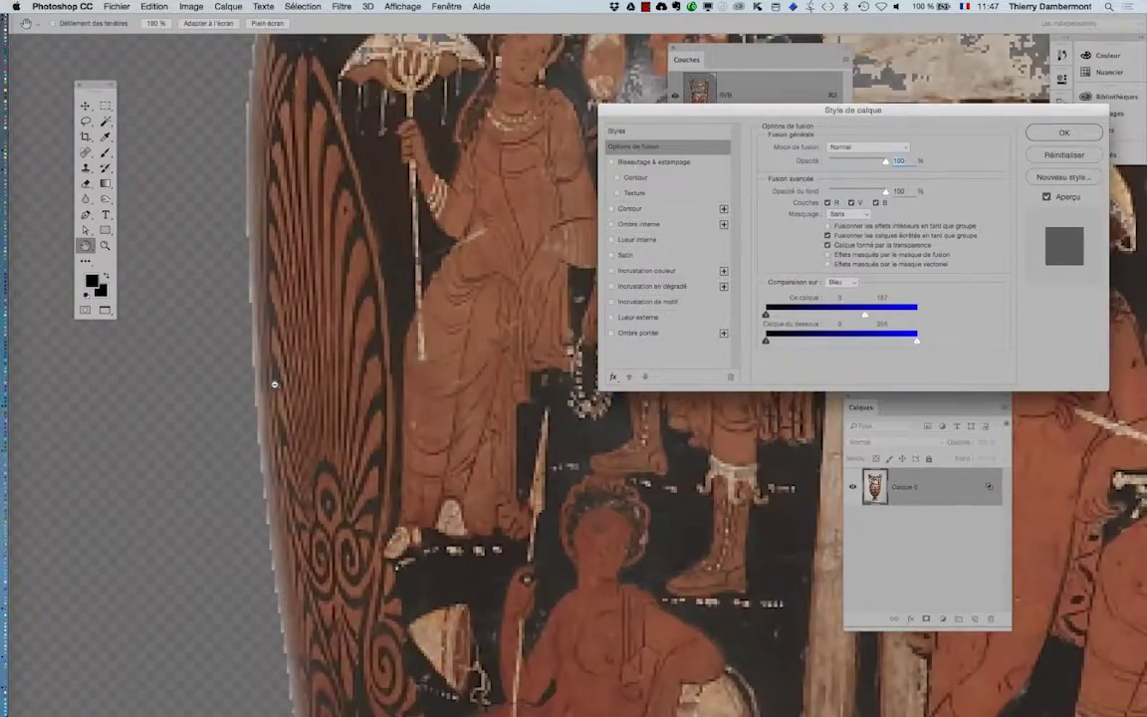
pyautogui.keyDown('alt'); pyautogui.keyDown('super'); pyautogui.click(274, 384); pyautogui.keyUp('super'); pyautogui.keyUp('alt')
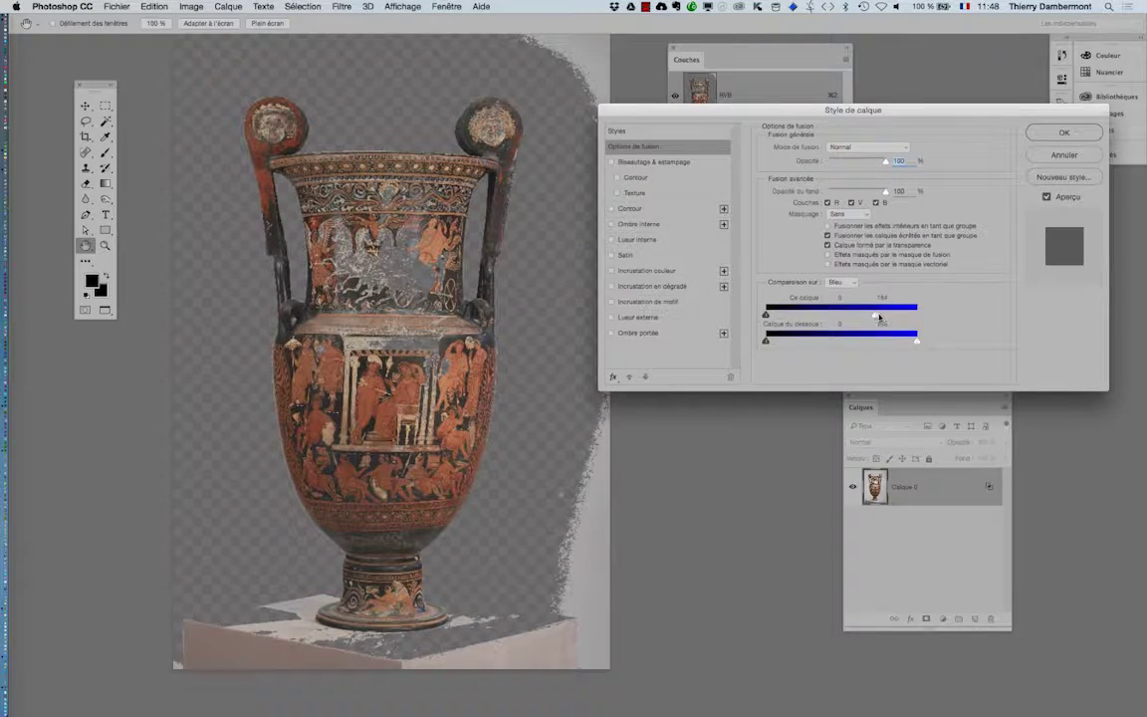
pyautogui.moveTo(865, 317)
pyautogui.mouseDown()
pyautogui.moveTo(882, 316)
pyautogui.moveTo(872, 316)
pyautogui.mouseUp()
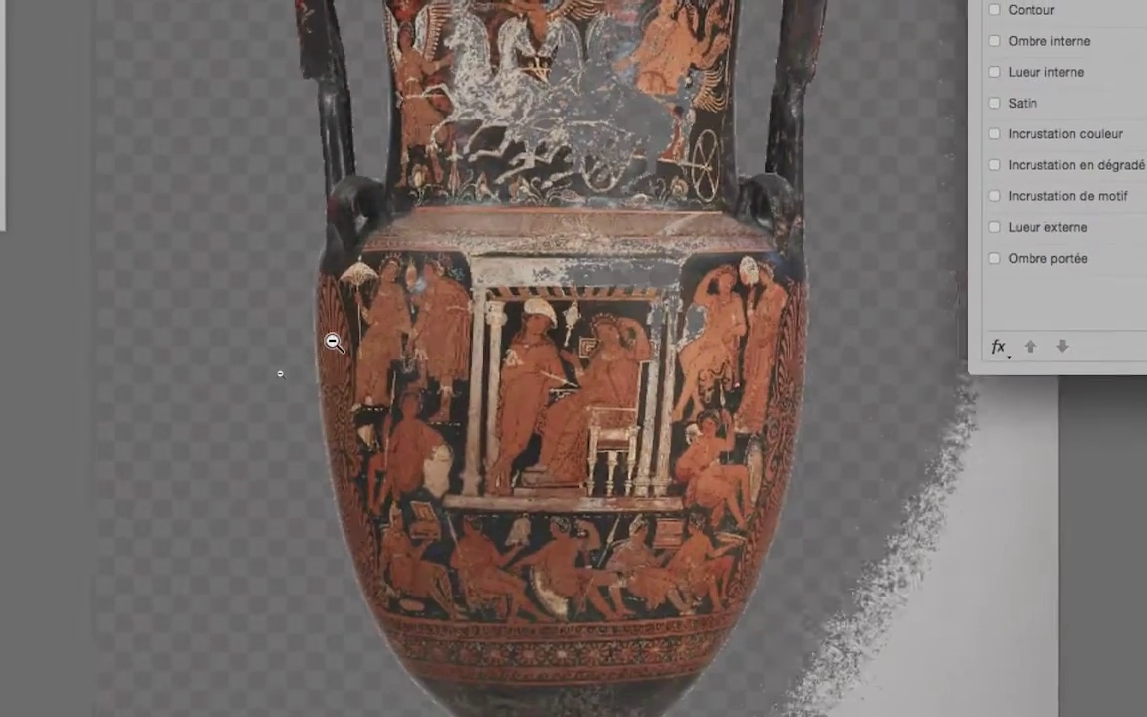
# Step: Split the white limit of "Ce calque" into a soft transition from about 125 to 180 to smooth the vase's jagged edge
pyautogui.moveTo(334, 342)
pyautogui.mouseDown()
pyautogui.moveTo(305, 336)
pyautogui.moveTo(335, 508)
pyautogui.mouseUp()
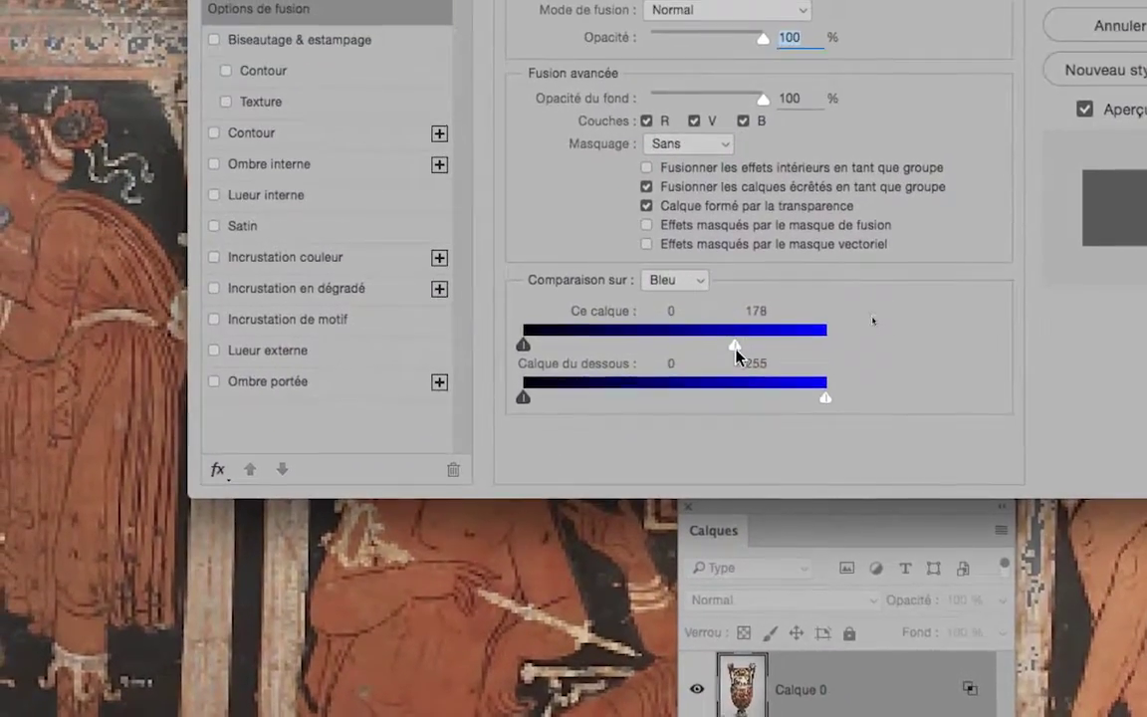
pyautogui.moveTo(735, 353); pyautogui.dragTo(705, 354)
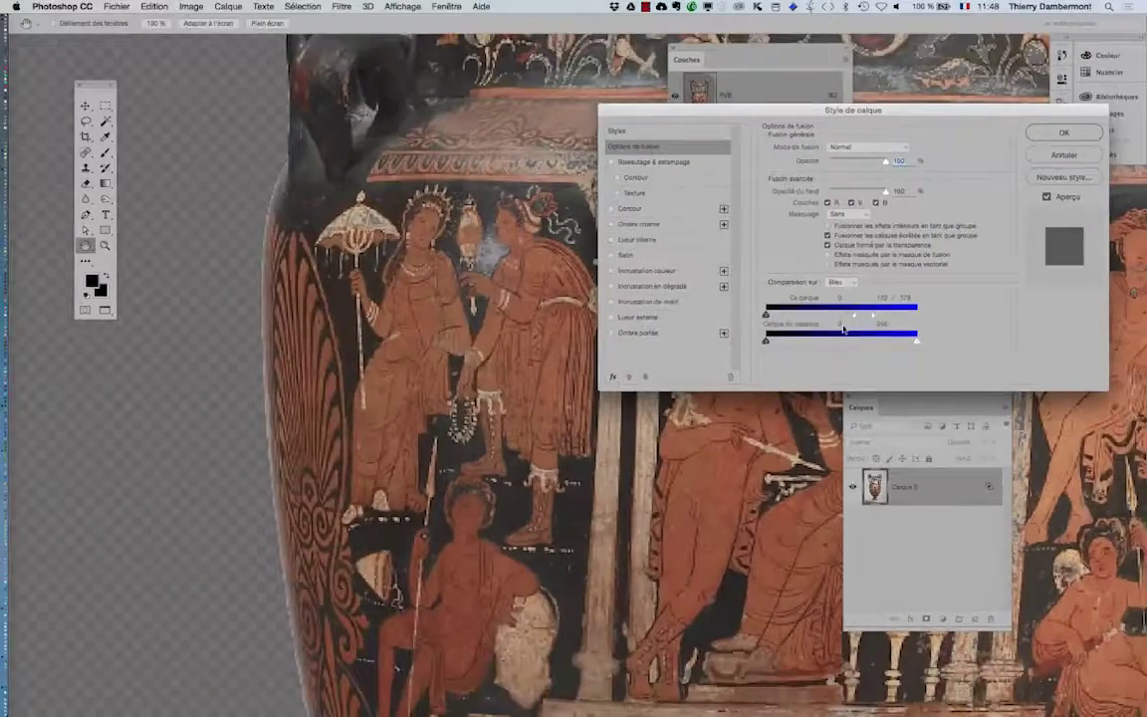
pyautogui.moveTo(243, 435); pyautogui.dragTo(474, 409)
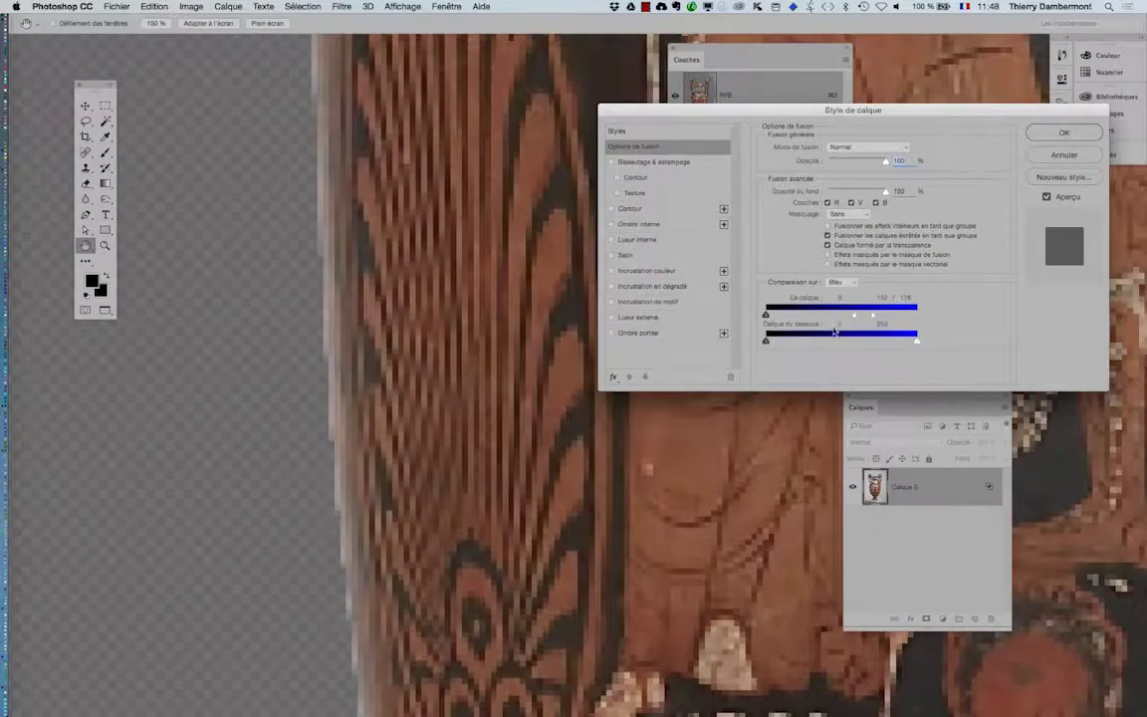
pyautogui.moveTo(851, 316)
pyautogui.mouseDown()
pyautogui.moveTo(878, 317)
pyautogui.moveTo(840, 317)
pyautogui.mouseUp()
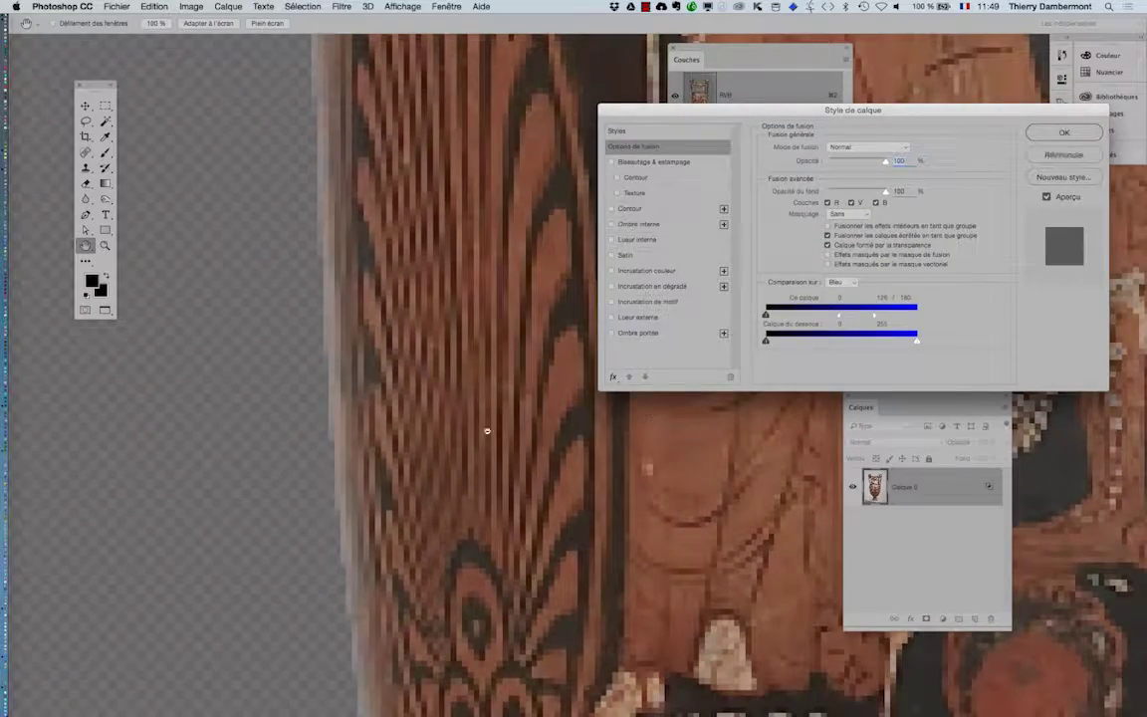
# Step: Check the softened edge with the whole vase in view and apply the blending options to Calque 0
pyautogui.scroll(-10, 487, 432)
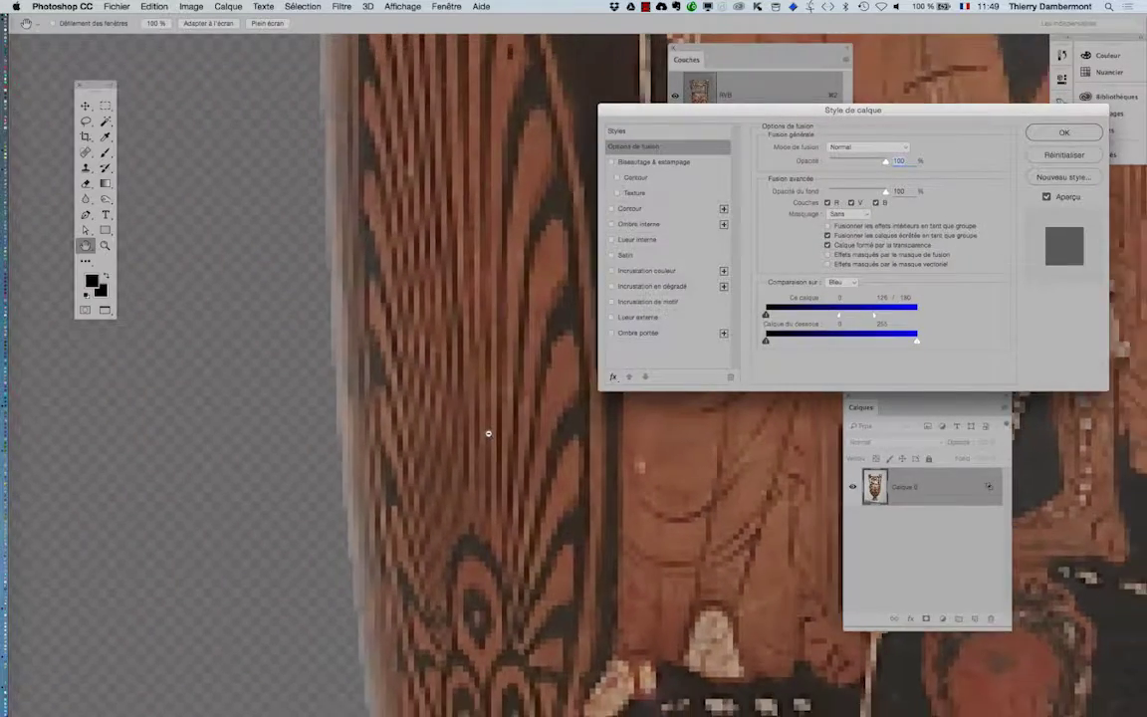
pyautogui.scroll(-6, 489, 439)
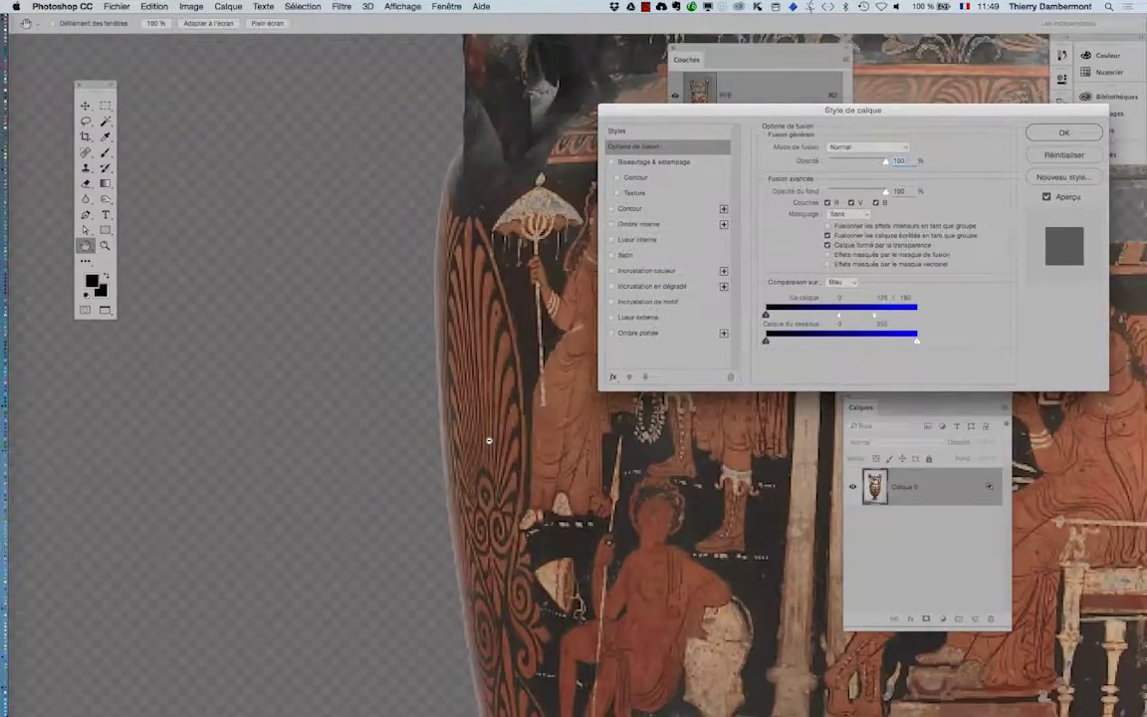
pyautogui.scroll(-6, 488, 442)
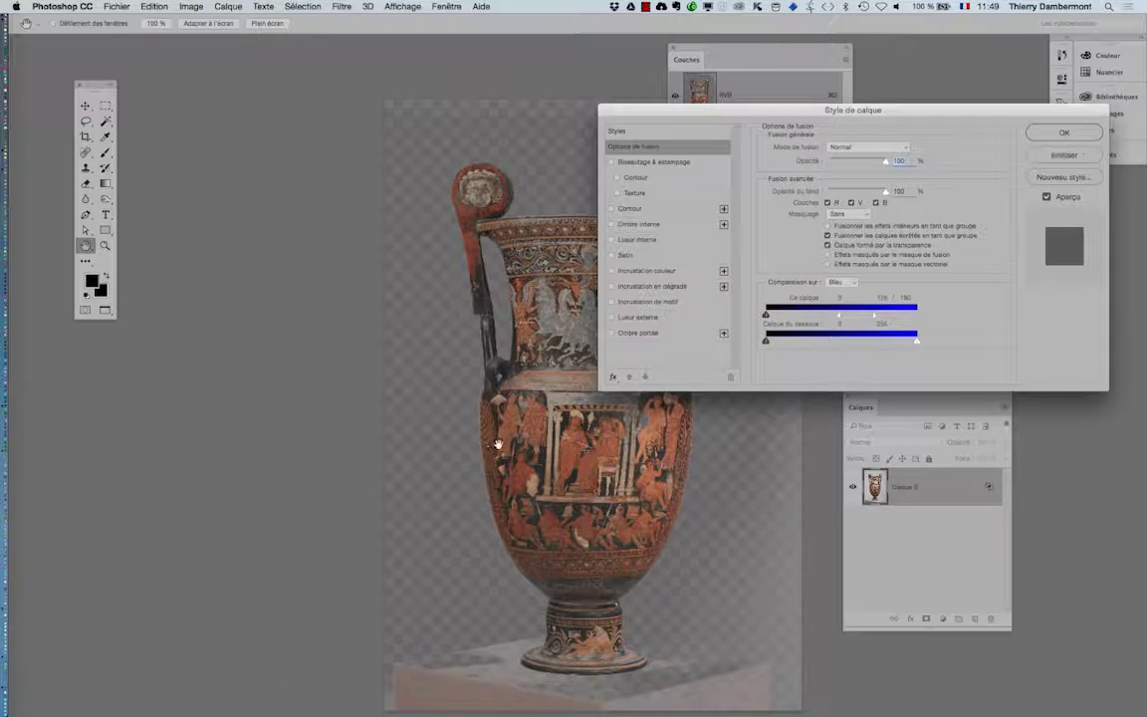
pyautogui.moveTo(458, 402); pyautogui.dragTo(280, 396)
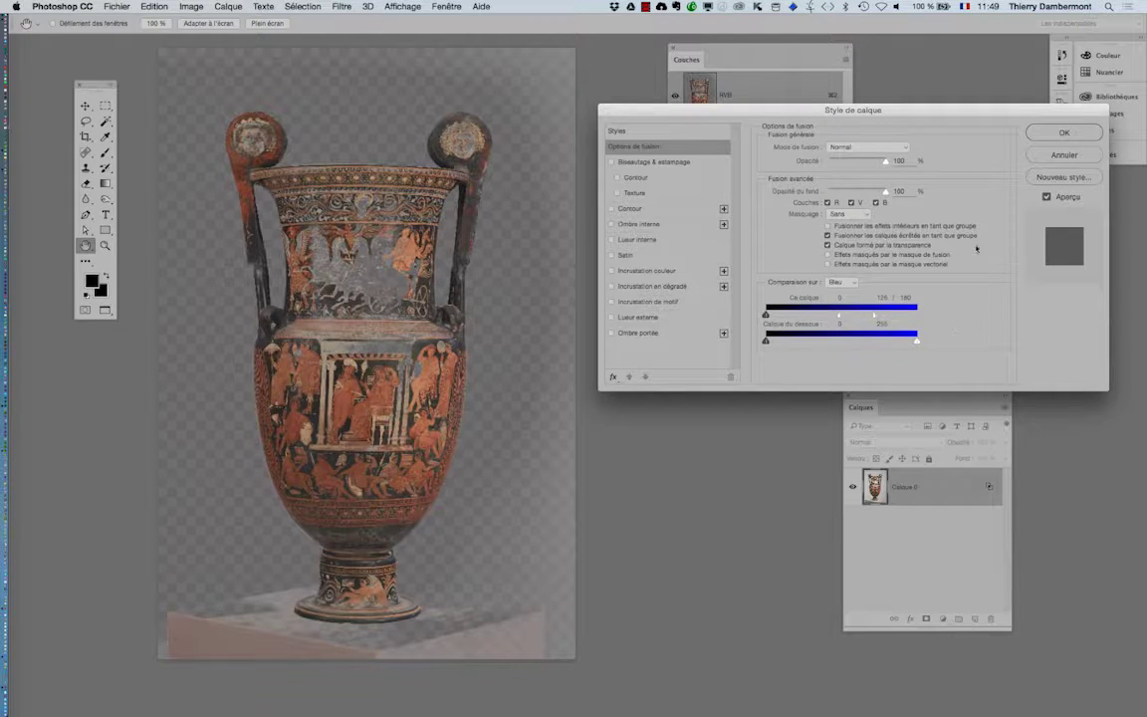
pyautogui.press('Return')
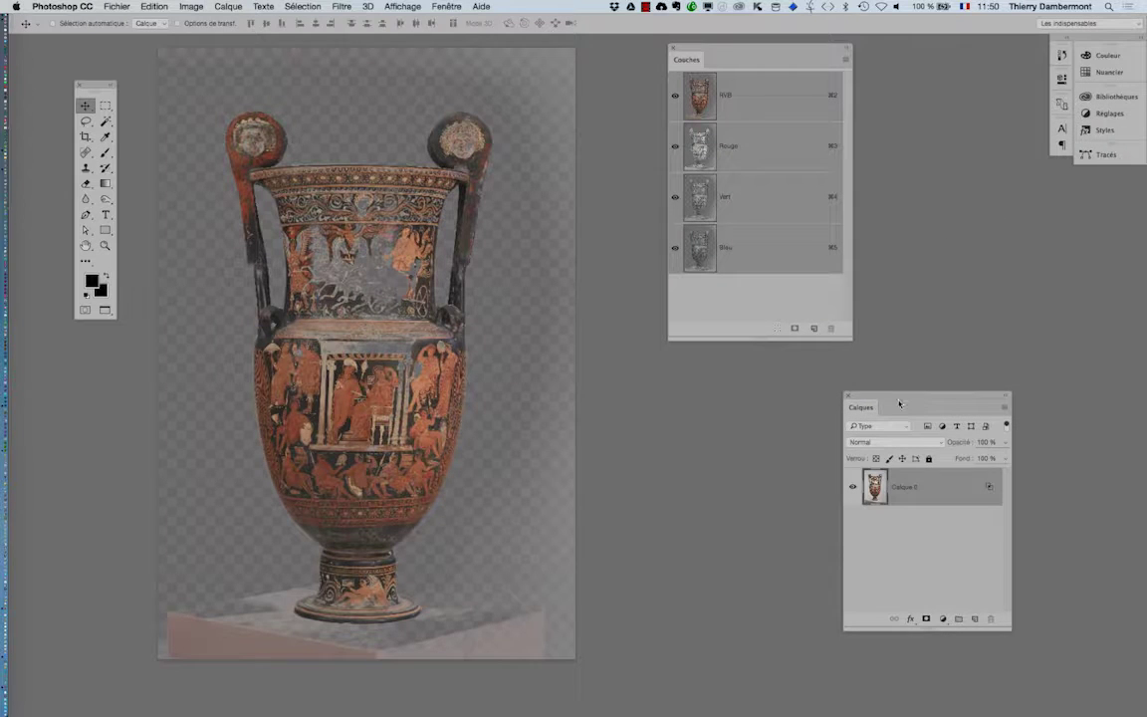
# Step: Rearrange the floating panels beside the image, with the Layers panel directly above the Channels panel
pyautogui.moveTo(849, 337); pyautogui.dragTo(852, 311)
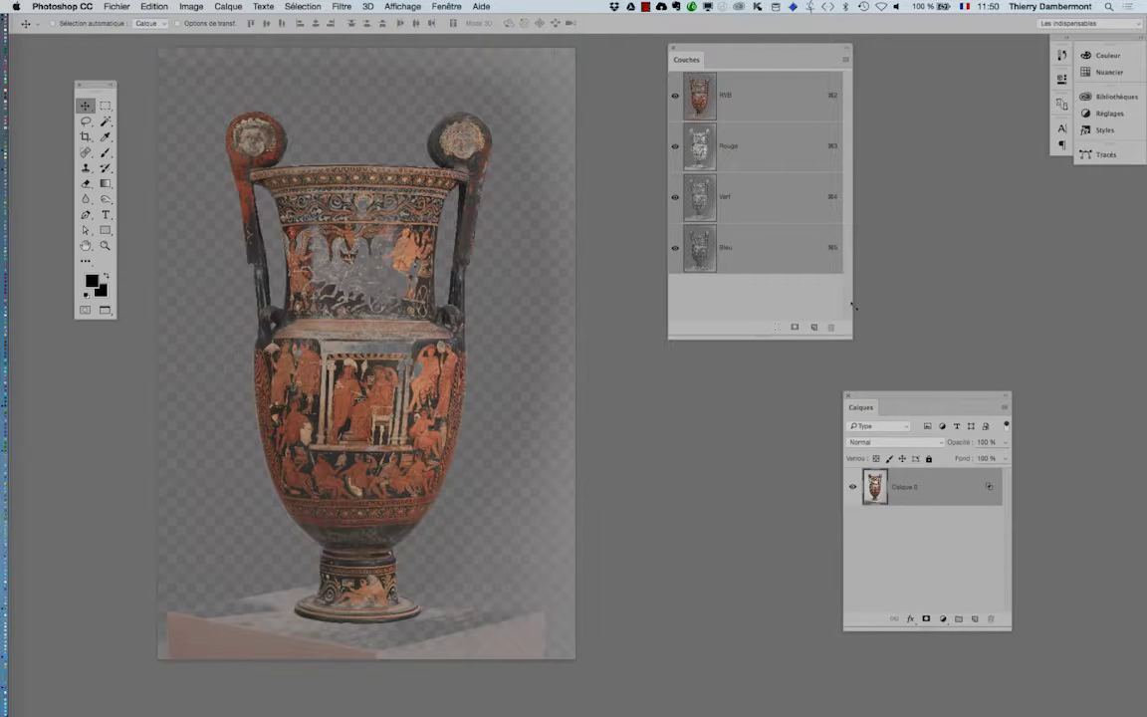
pyautogui.moveTo(735, 48); pyautogui.dragTo(650, 304)
pyautogui.moveTo(655, 356); pyautogui.dragTo(668, 441)
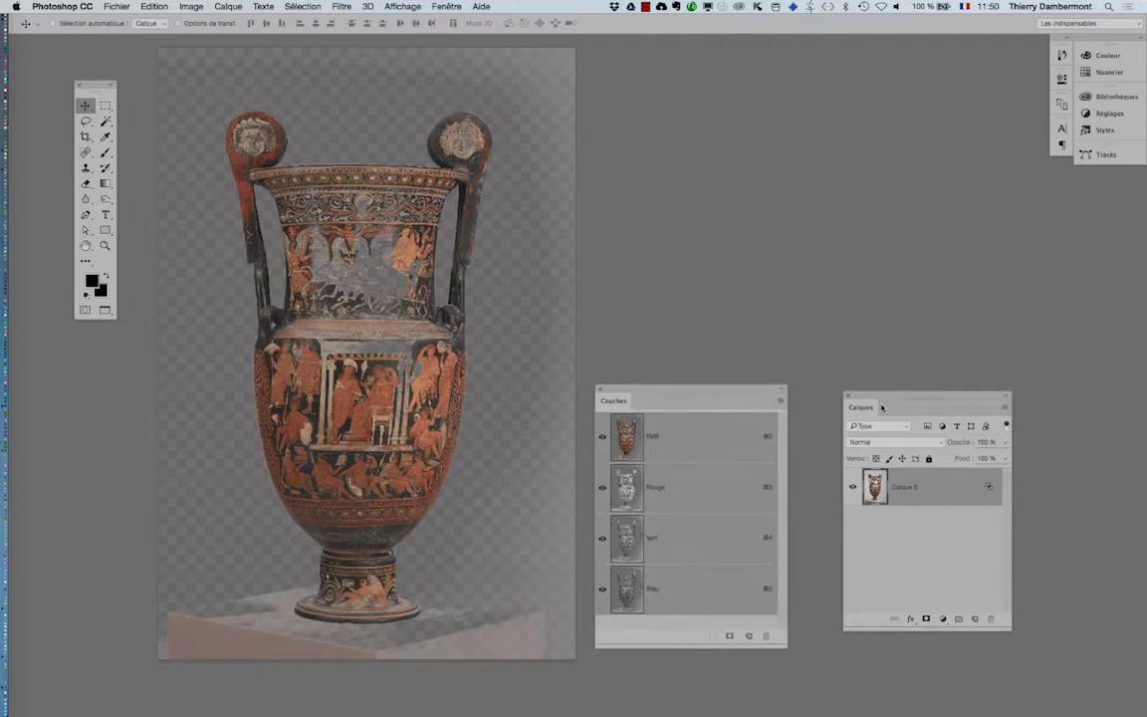
pyautogui.moveTo(898, 403); pyautogui.dragTo(642, 92)
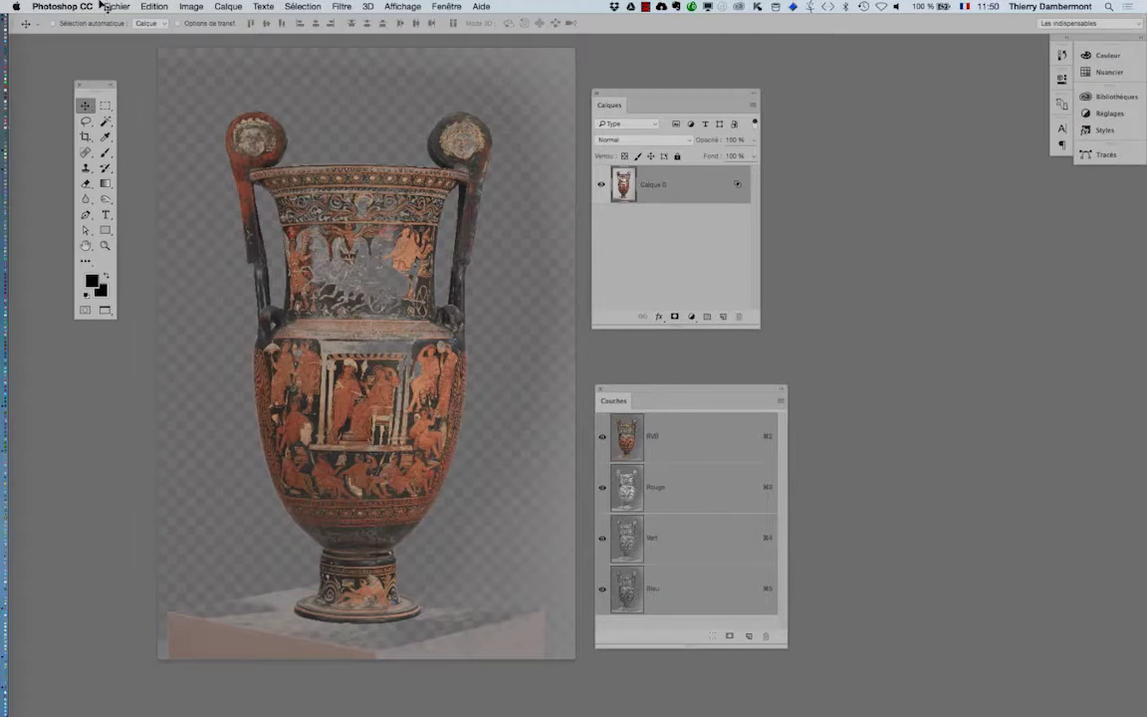
# Step: Save the document with Save As in Photoshop format in the "extraire de son fond" folder, basing the file name on Baltimore_Painter-01
pyautogui.click(116, 6)
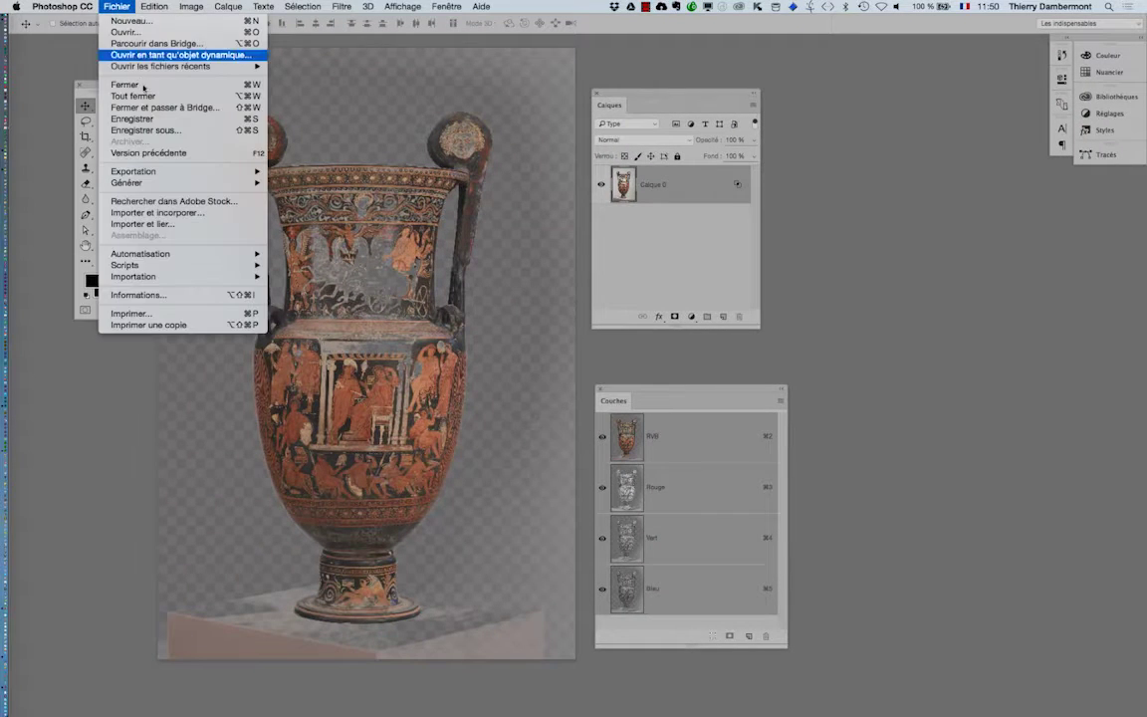
pyautogui.click(145, 130)
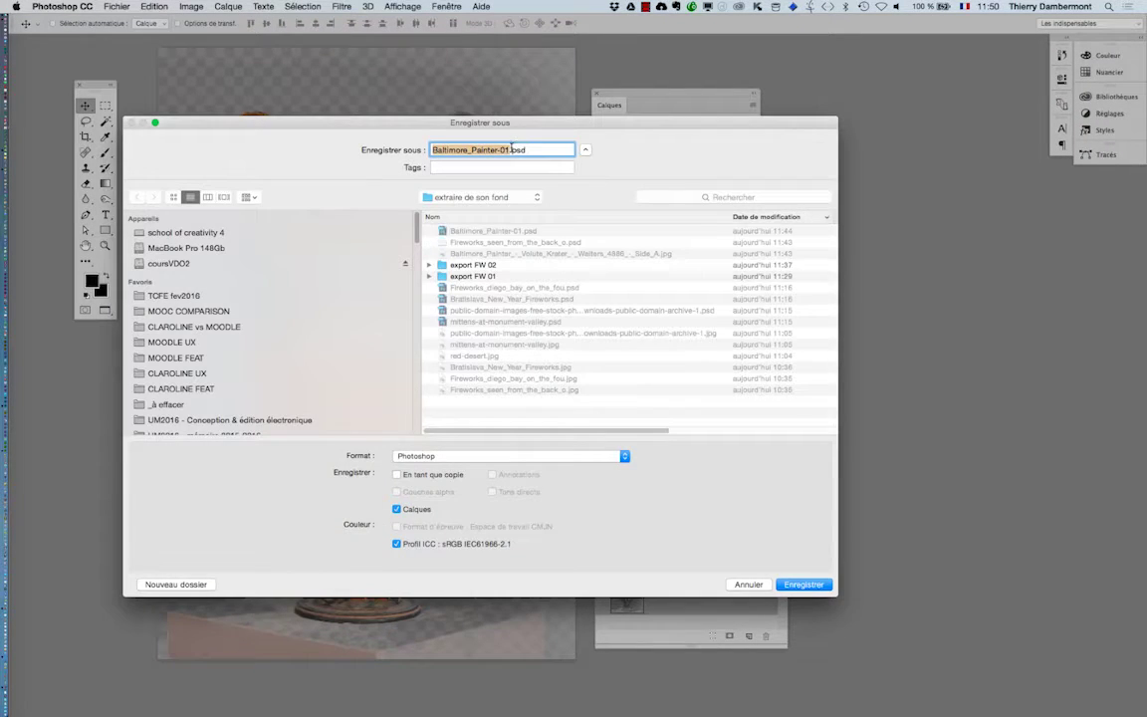
pyautogui.click(511, 150)
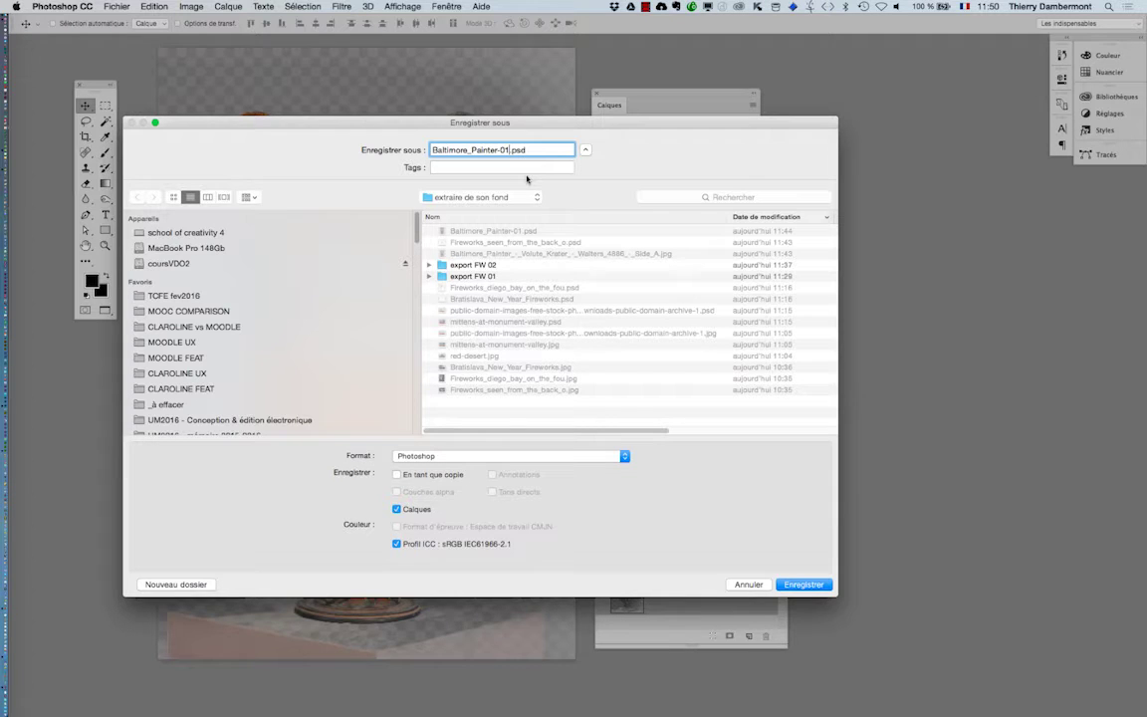
pyautogui.press('Return')
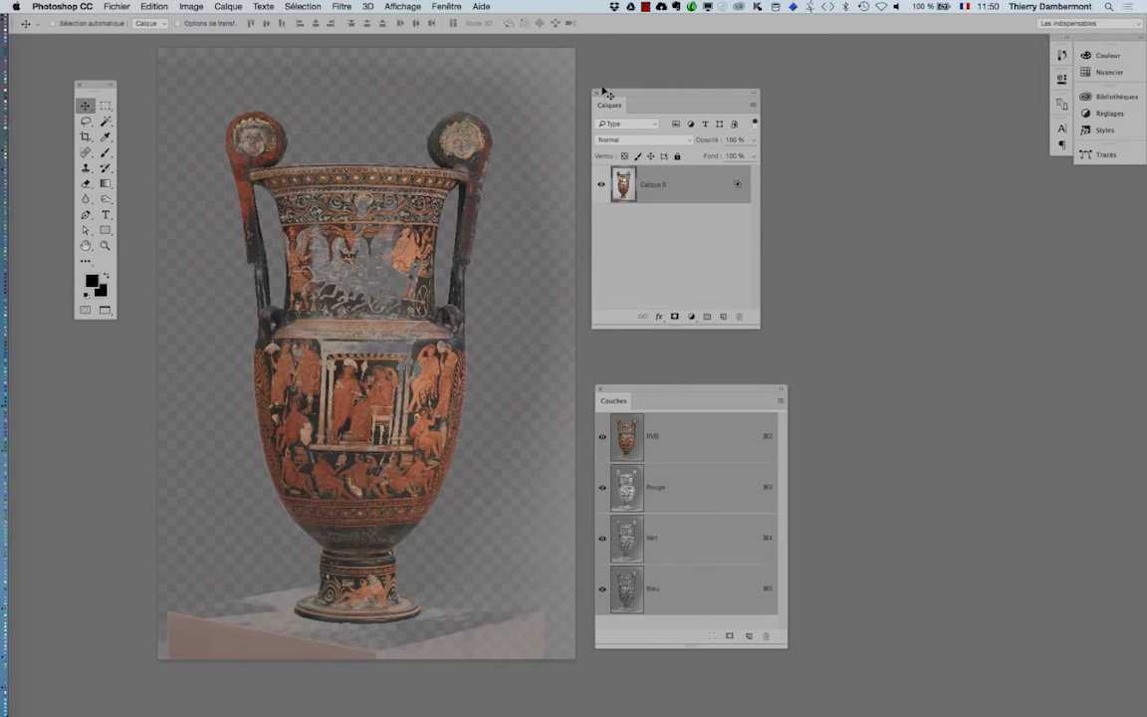